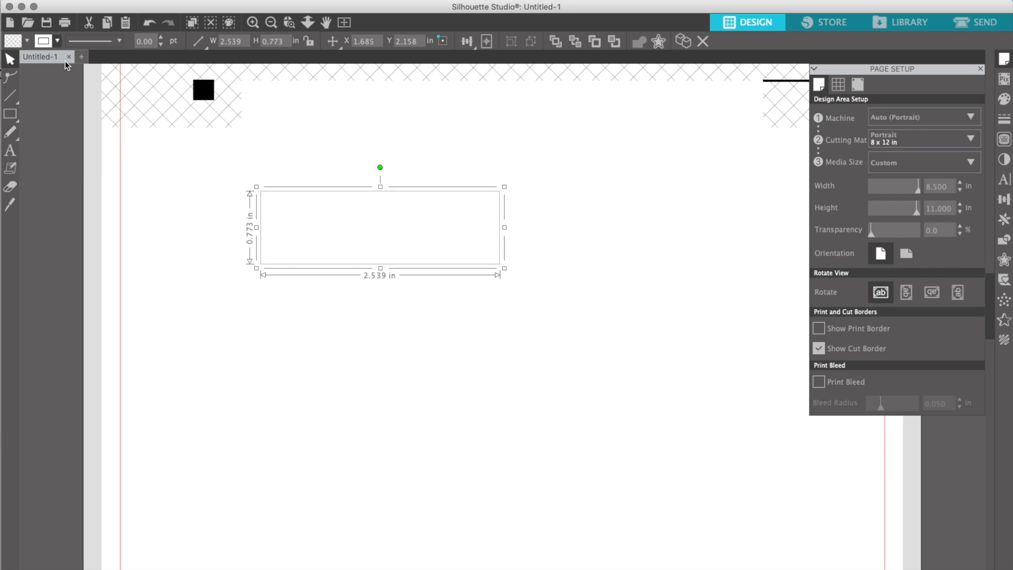
Set the rectangle's width to 2.000 in and its height to 1.000 in
{"action": "left_click", "coordinate": [229, 41]}
{"action": "left_click_drag", "start_coordinate": [229, 42], "coordinate": [234, 42]}
{"action": "type", "text": "000"}
{"action": "key", "text": "Tab"}
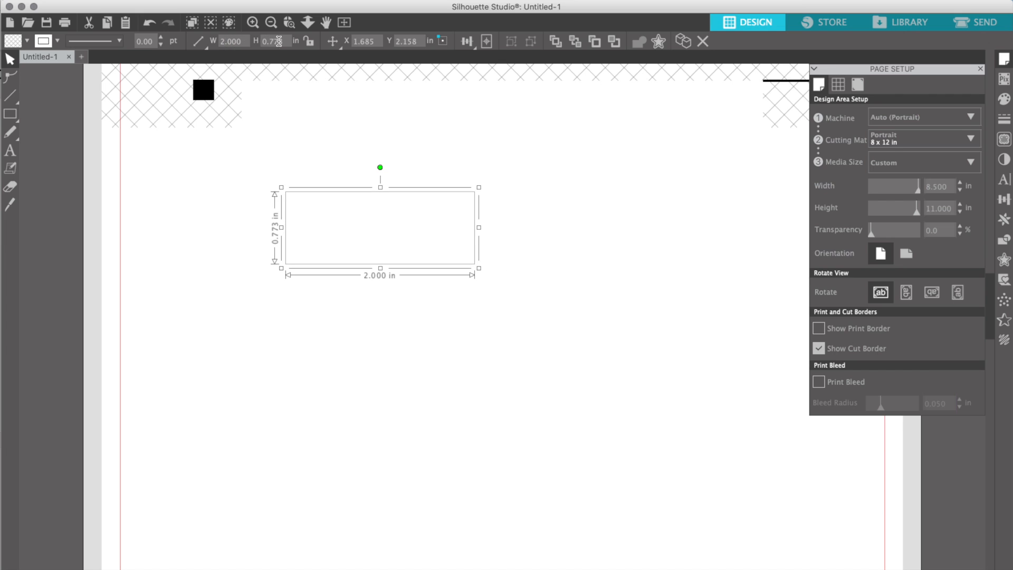
{"action": "type", "text": "1.000"}
{"action": "key", "text": "Return"}
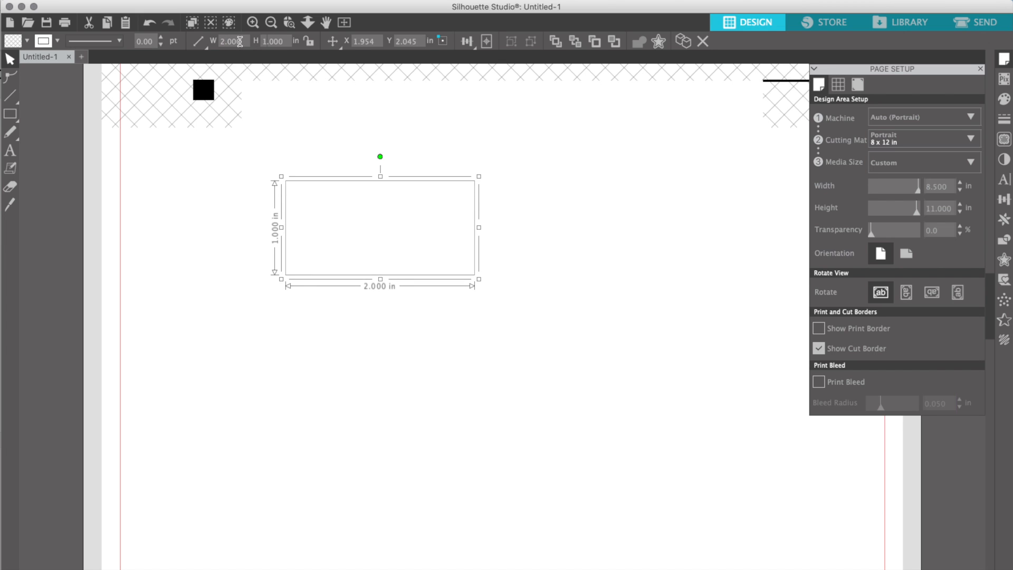
Draw a vertical line beside the rectangle's right edge, set its line color to black and its height to 1 in
{"action": "left_click", "coordinate": [11, 97]}
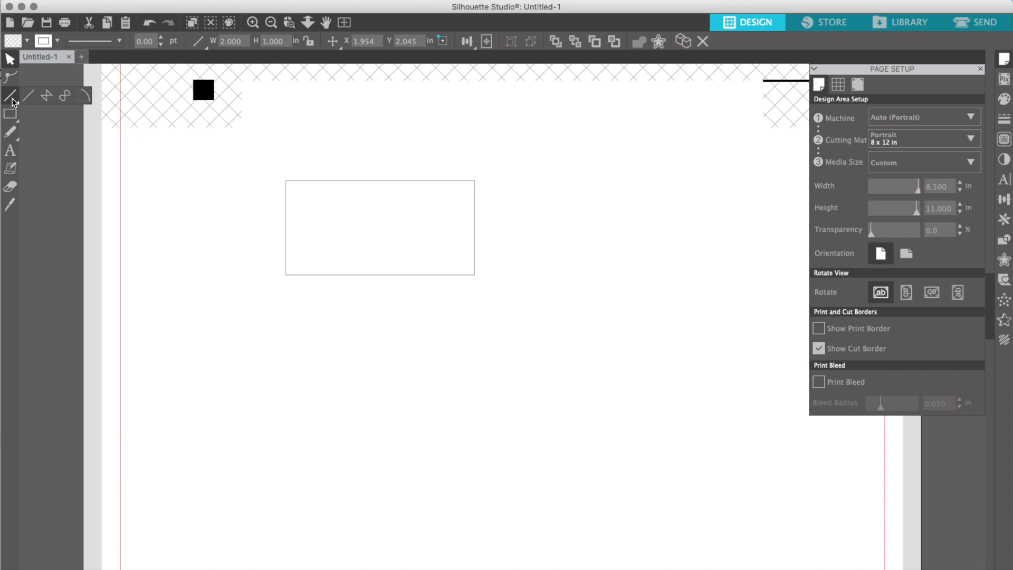
{"action": "left_click_drag", "start_coordinate": [517, 194], "coordinate": [517, 298]}
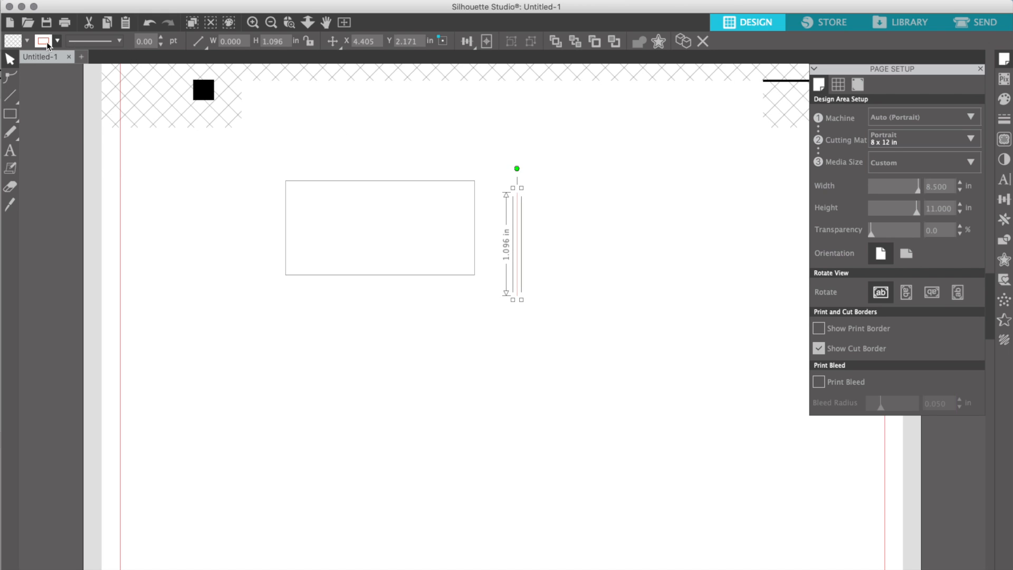
{"action": "left_click", "coordinate": [47, 45]}
{"action": "left_click", "coordinate": [42, 57]}
{"action": "double_click", "coordinate": [283, 42]}
{"action": "type", "text": "1"}
{"action": "key", "text": "Return"}
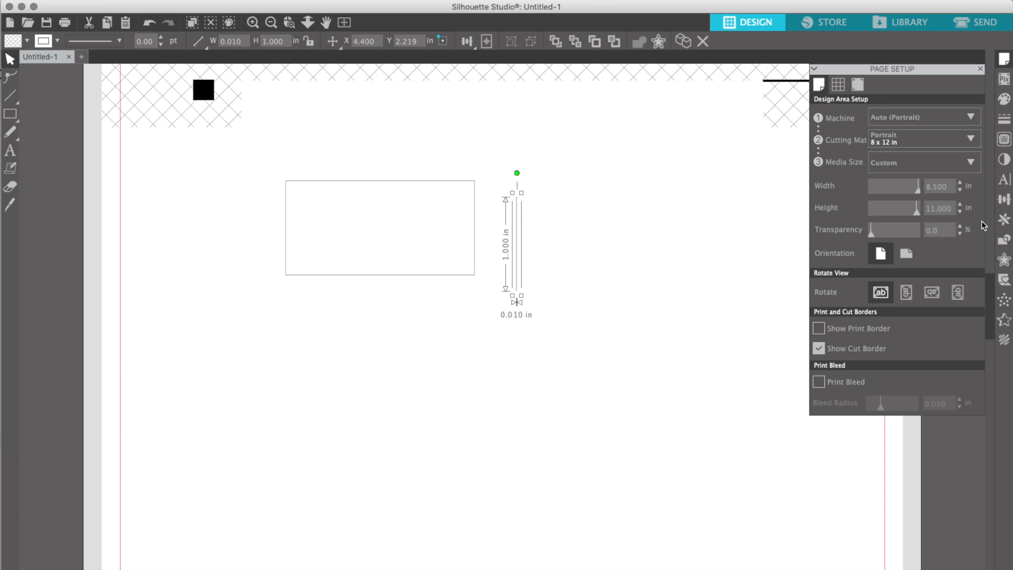
Replicate the vertical line to the right until there are eight copies packed side by side
{"action": "left_click", "coordinate": [1005, 220]}
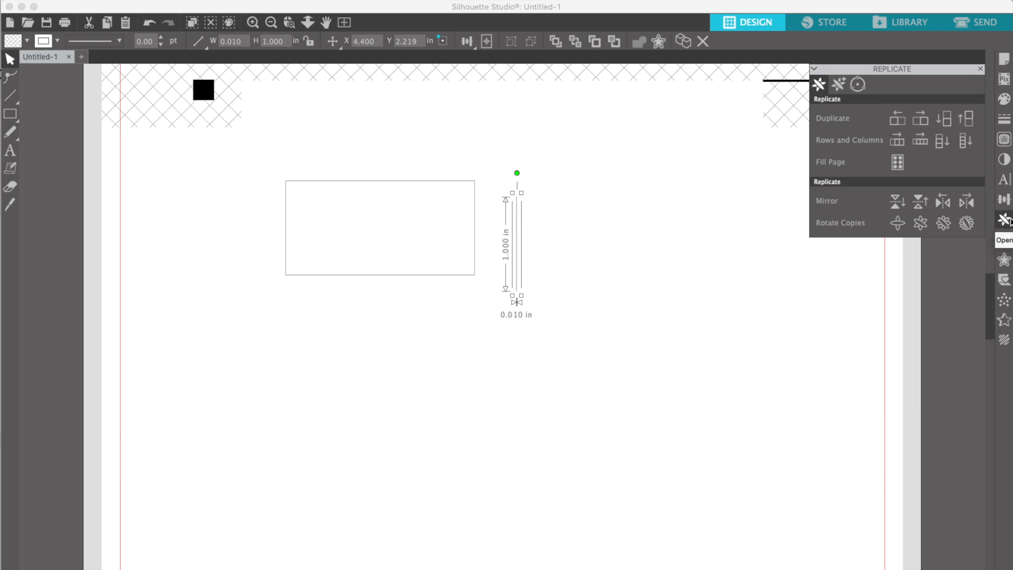
{"action": "left_click", "coordinate": [926, 142]}
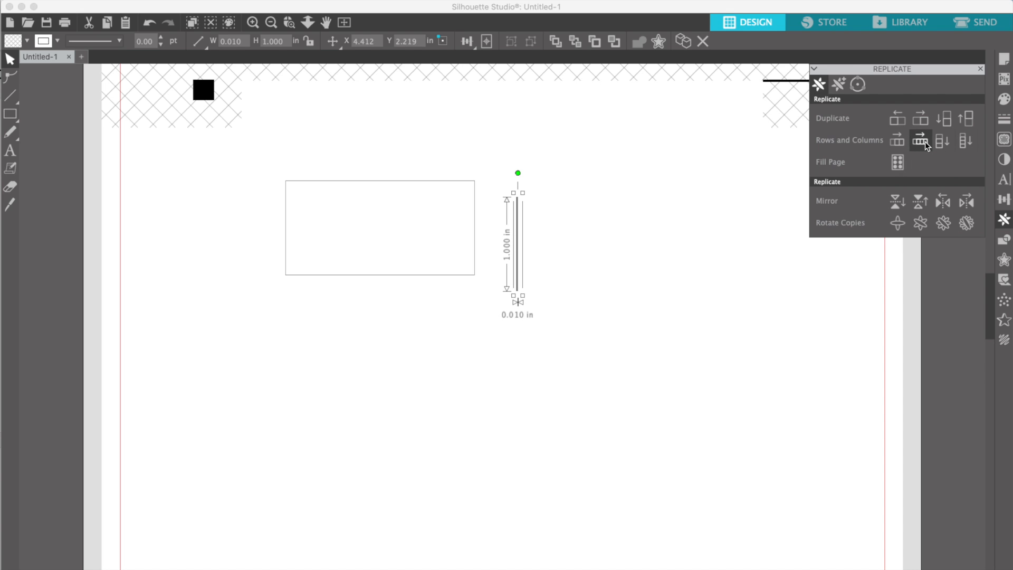
{"action": "left_click", "coordinate": [926, 143]}
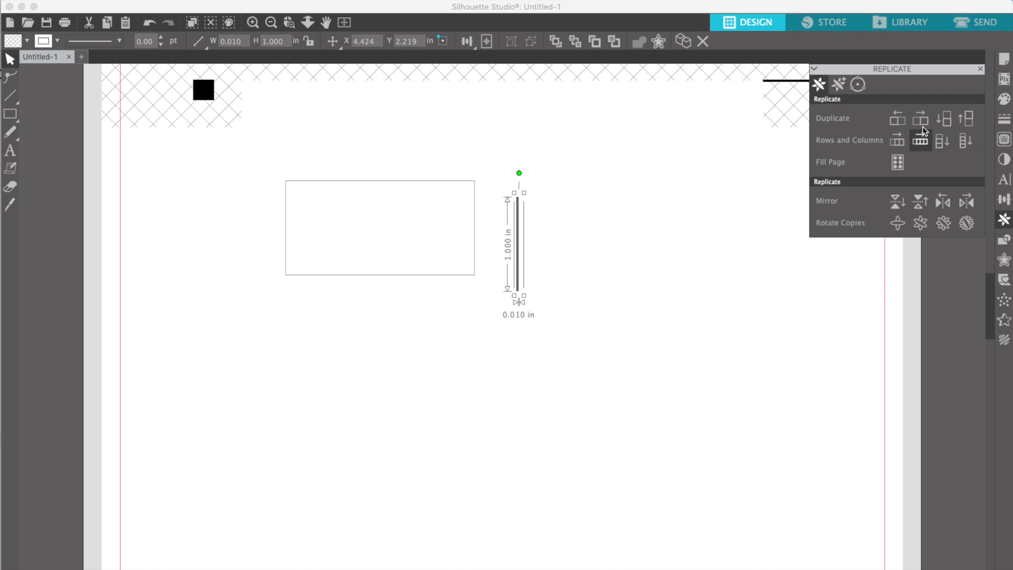
{"action": "left_click", "coordinate": [923, 122]}
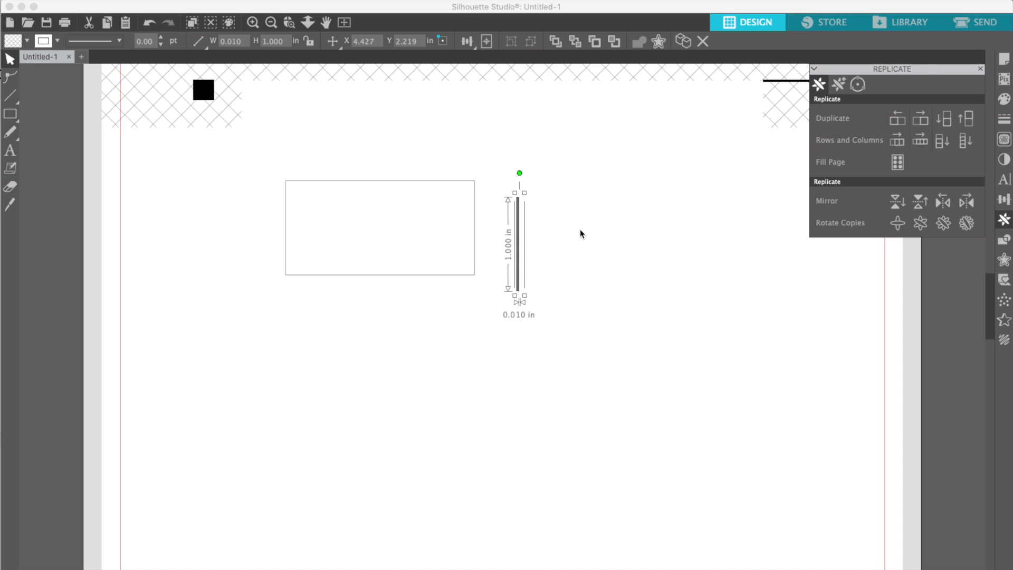
Move the vertical lines over the rectangle's lower edge and align one of them with the rectangle's right edge
{"action": "left_click_drag", "start_coordinate": [518, 285], "coordinate": [351, 298]}
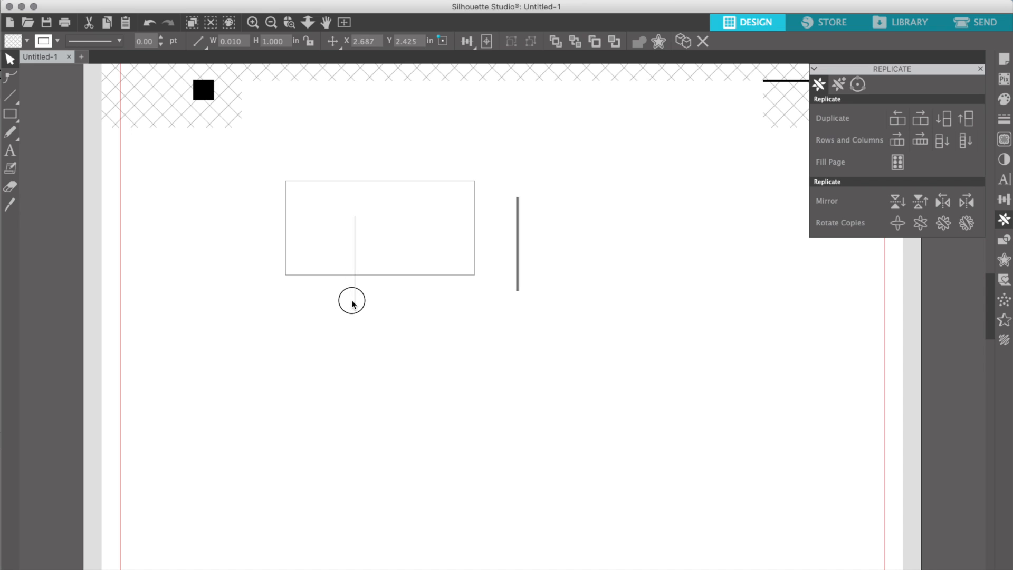
{"action": "left_click_drag", "start_coordinate": [519, 264], "coordinate": [433, 302]}
{"action": "left_click", "coordinate": [432, 302]}
{"action": "left_click", "coordinate": [474, 256], "text": "shift"}
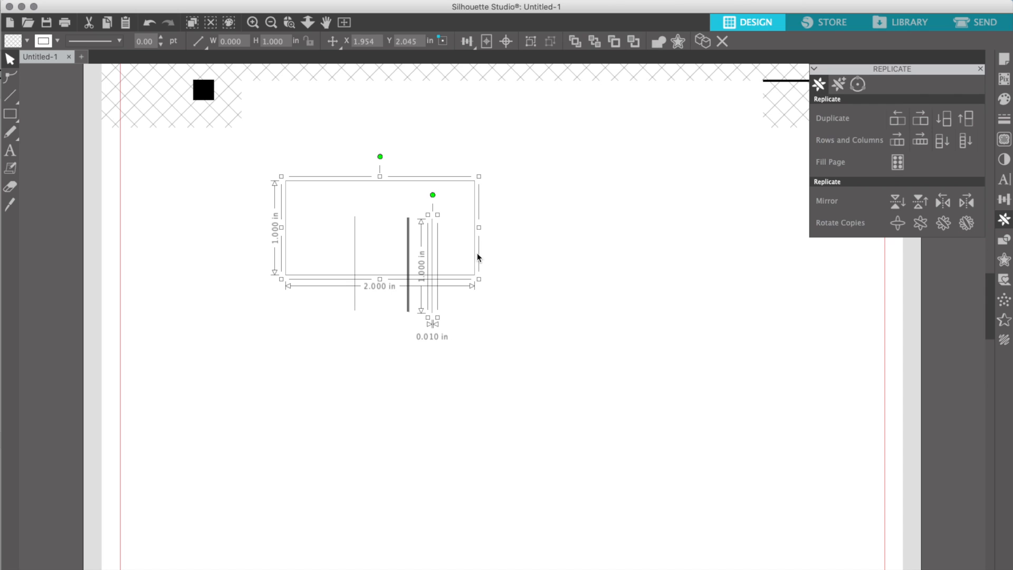
{"action": "left_click", "coordinate": [1004, 199]}
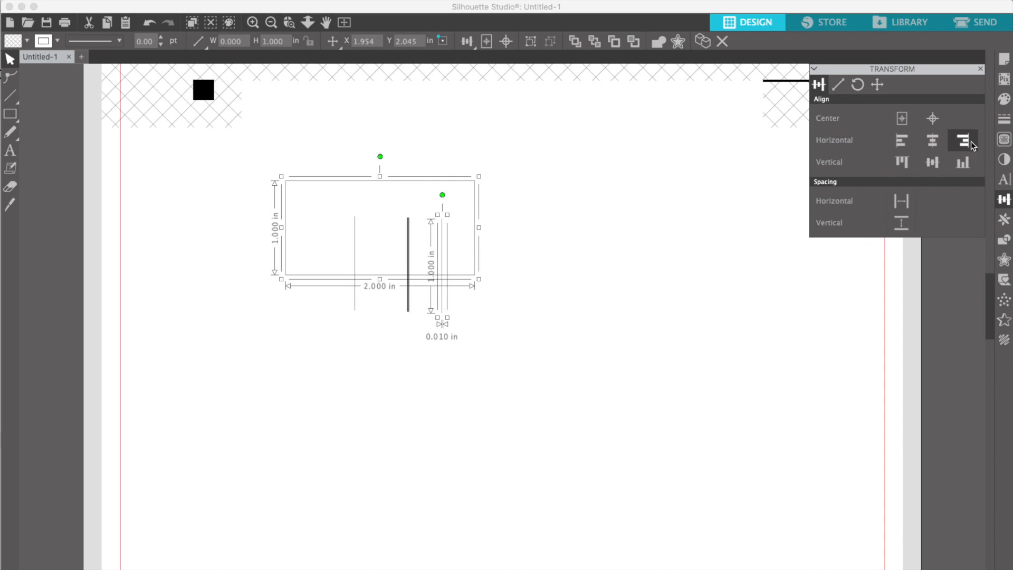
{"action": "left_click", "coordinate": [971, 141]}
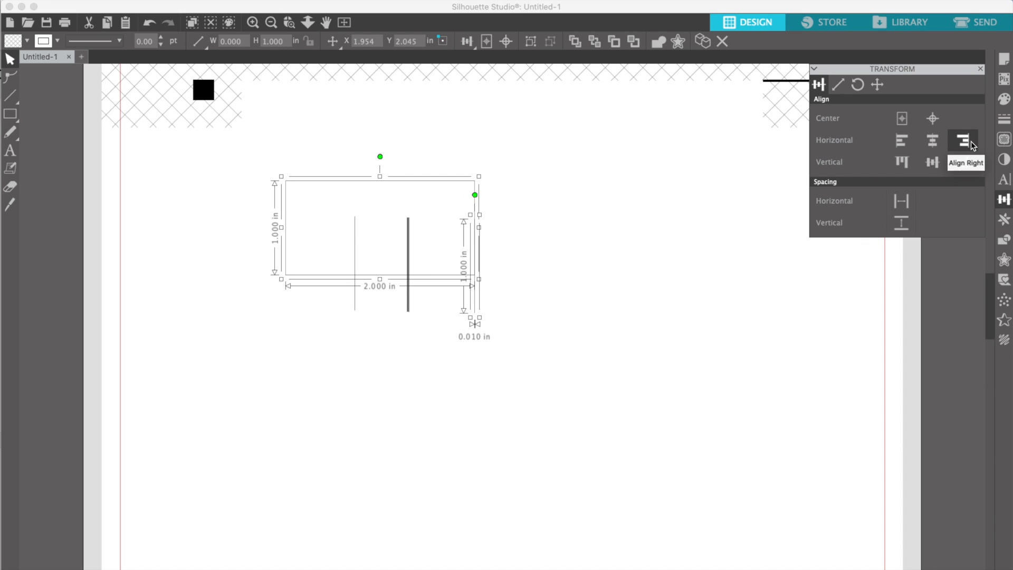
Nudge the leftmost vertical line to the right until its X position is 2.784 in
{"action": "left_click", "coordinate": [354, 304]}
{"action": "key", "text": "Right"}
{"action": "key", "text": "Right"}
{"action": "key", "text": "Right"}
{"action": "key", "text": "Right"}
{"action": "key", "text": "Right"}
{"action": "key", "text": "Right"}
{"action": "key", "text": "Right"}
{"action": "key", "text": "Right"}
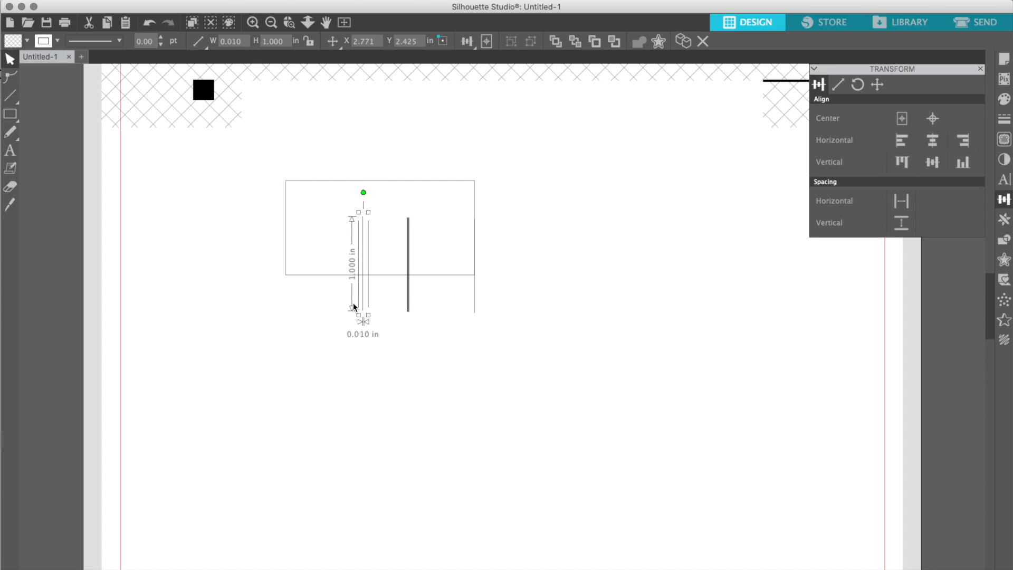
{"action": "key", "text": "Right"}
{"action": "key", "text": "Right"}
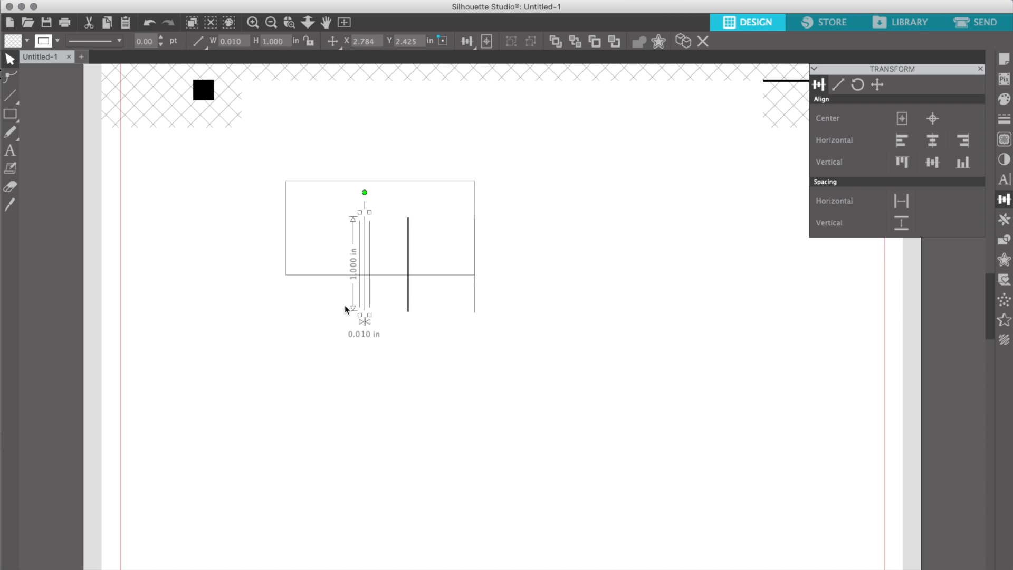
Distribute all eight vertical lines with equal horizontal spacing
{"action": "left_click", "coordinate": [344, 305]}
{"action": "left_click_drag", "start_coordinate": [354, 305], "coordinate": [502, 302]}
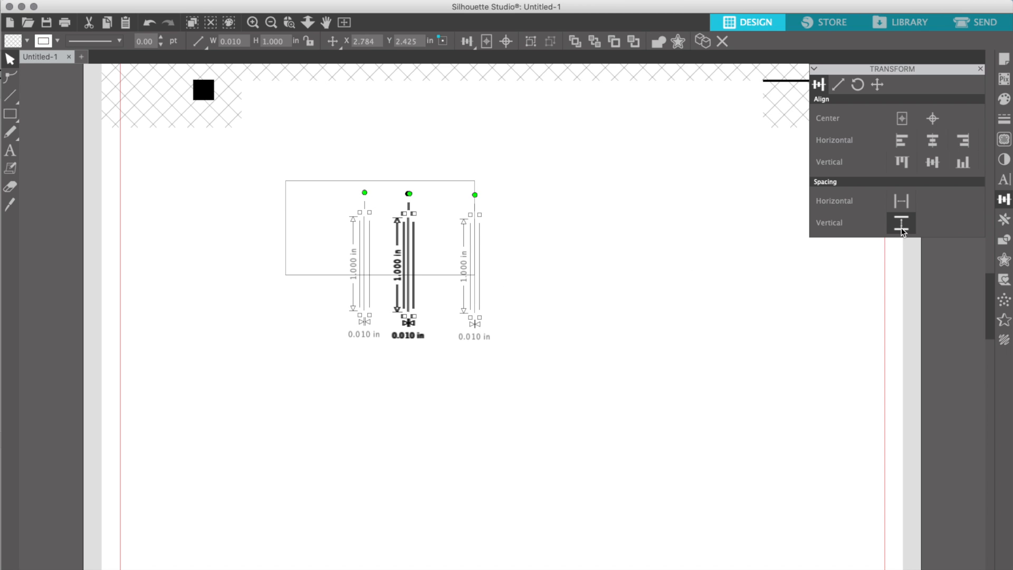
{"action": "left_click", "coordinate": [906, 208]}
{"action": "left_click", "coordinate": [374, 271]}
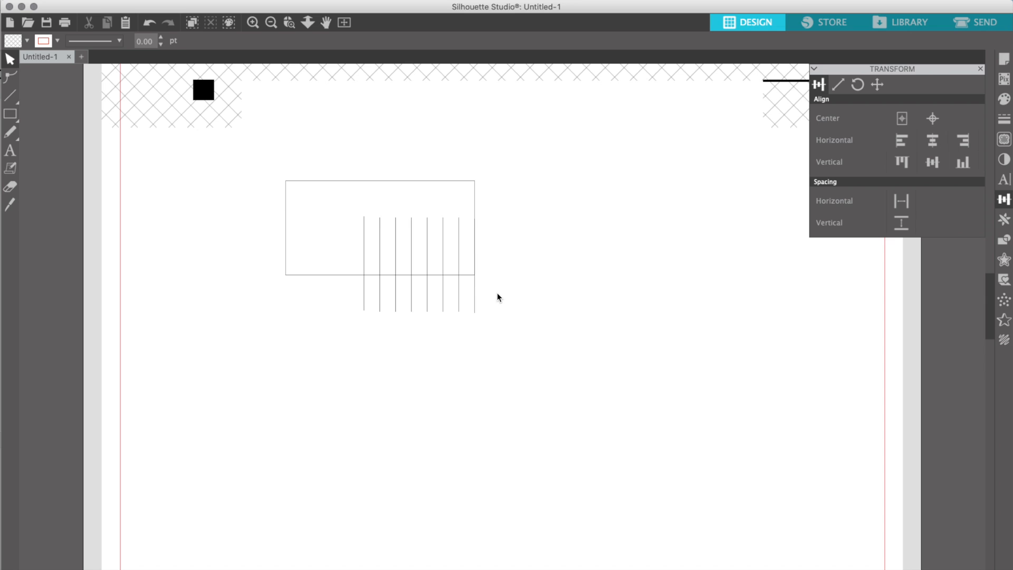
Align the eight vertical lines with the top edge of the rectangle
{"action": "left_click_drag", "start_coordinate": [493, 306], "coordinate": [352, 297]}
{"action": "left_click", "coordinate": [354, 185], "text": "shift"}
{"action": "left_click", "coordinate": [903, 162]}
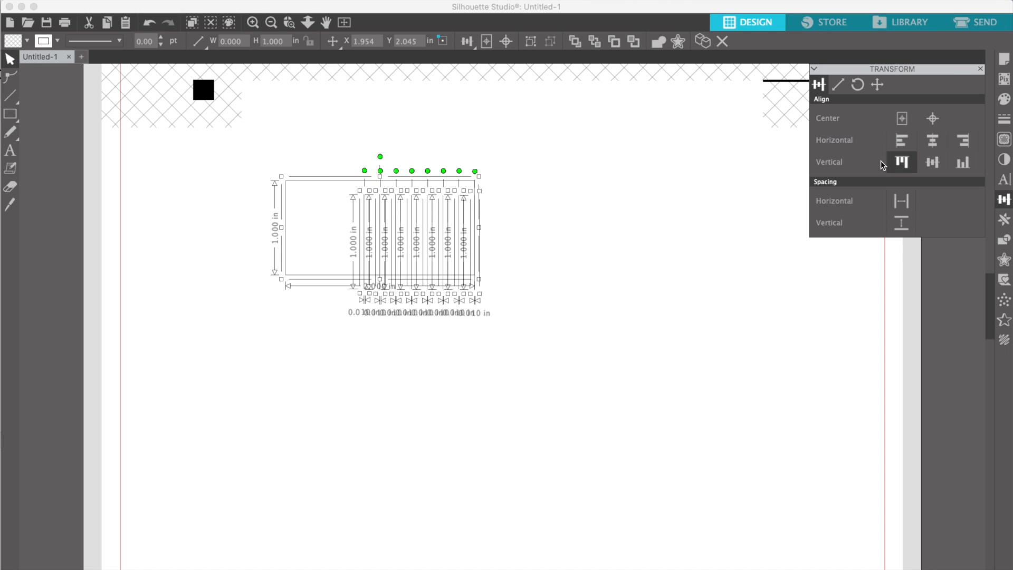
{"action": "left_click", "coordinate": [544, 191]}
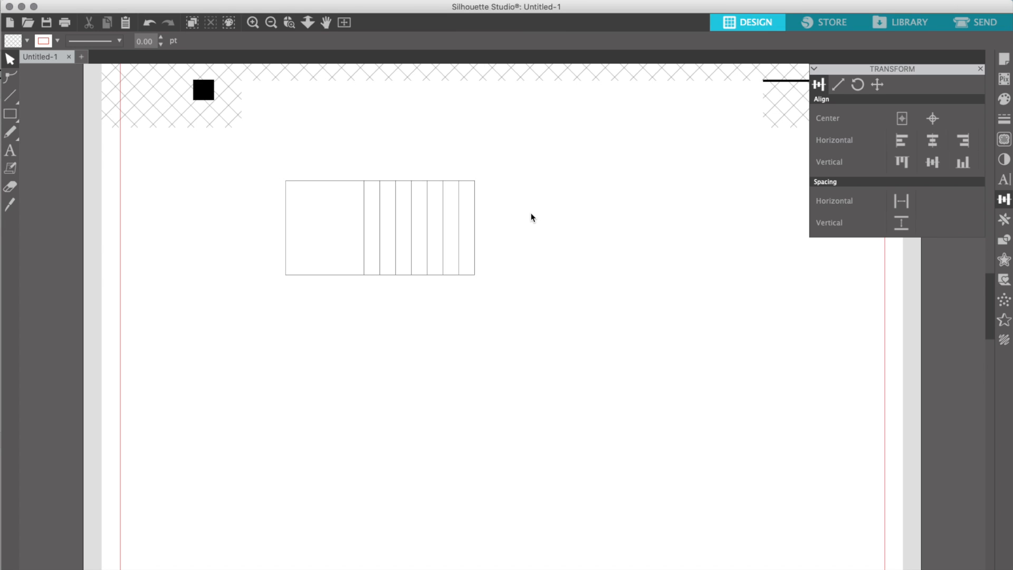
Draw a horizontal line below the rectangle, set its width to 2 in and its line color to black
{"action": "left_click", "coordinate": [10, 96]}
{"action": "left_click", "coordinate": [302, 311]}
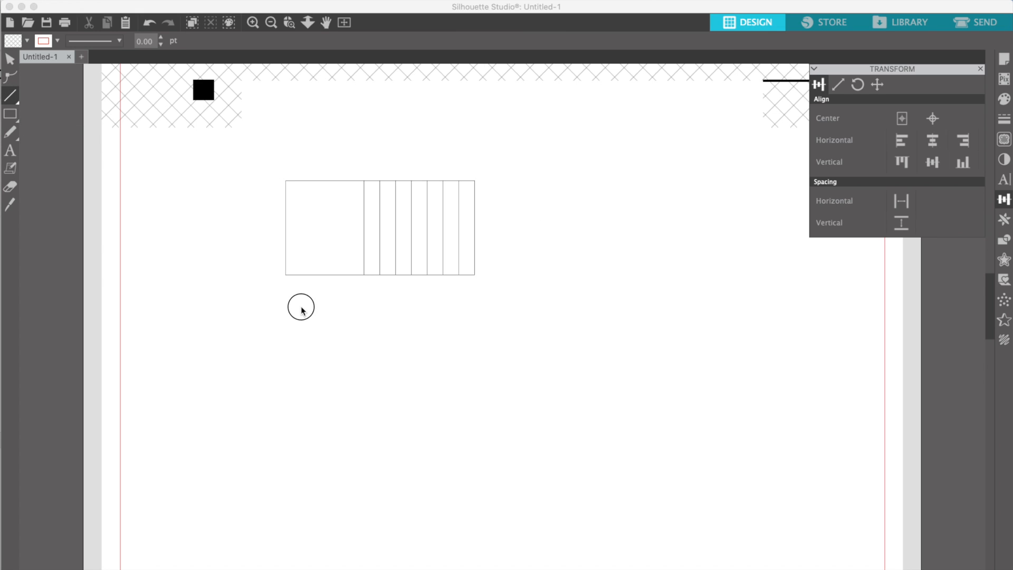
{"action": "mouse_move", "coordinate": [302, 310]}
{"action": "left_mouse_down"}
{"action": "mouse_move", "coordinate": [563, 304]}
{"action": "mouse_move", "coordinate": [549, 310]}
{"action": "left_mouse_up"}
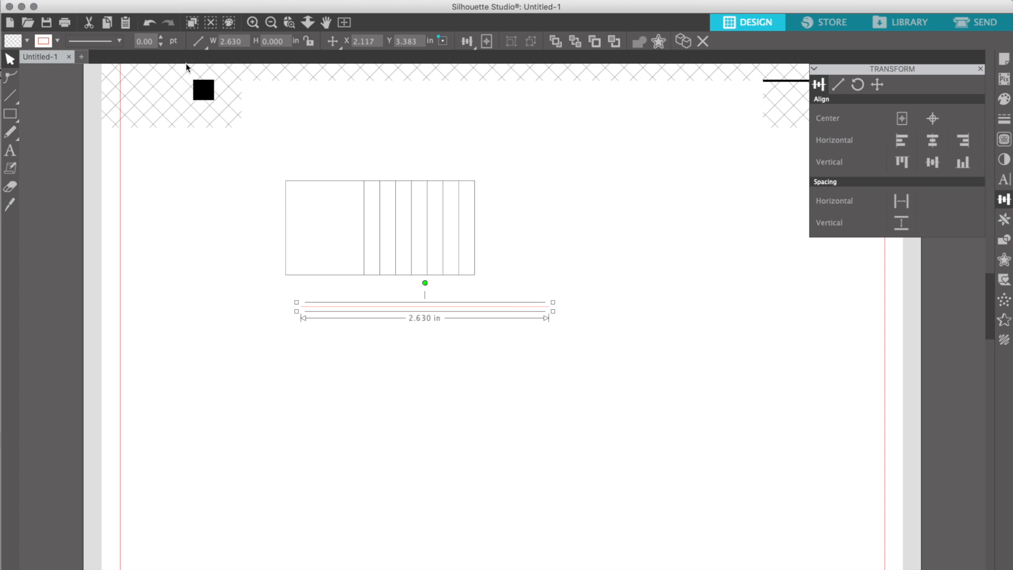
{"action": "left_click", "coordinate": [209, 43]}
{"action": "type", "text": "2"}
{"action": "key", "text": "Return"}
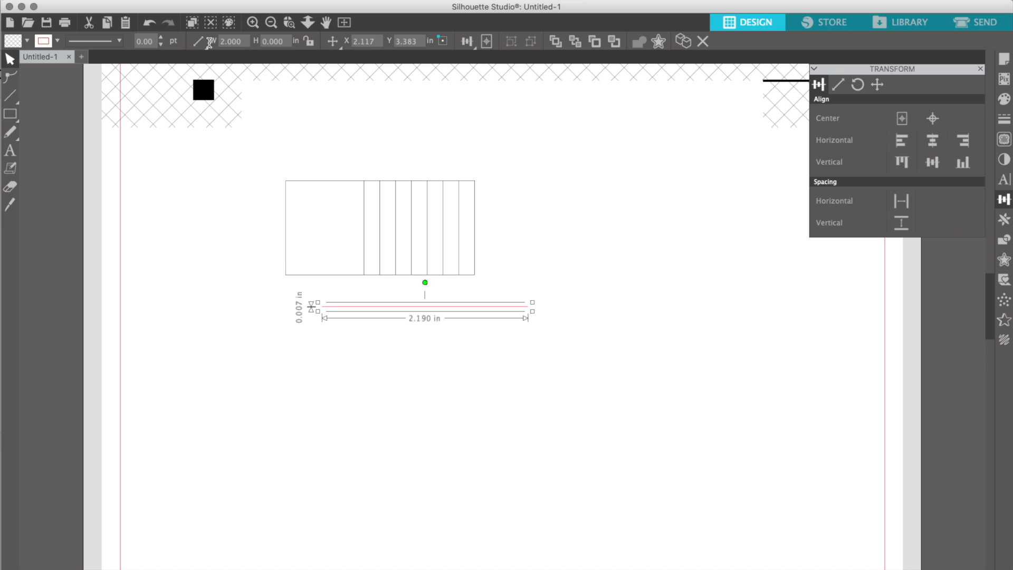
{"action": "left_click", "coordinate": [58, 40]}
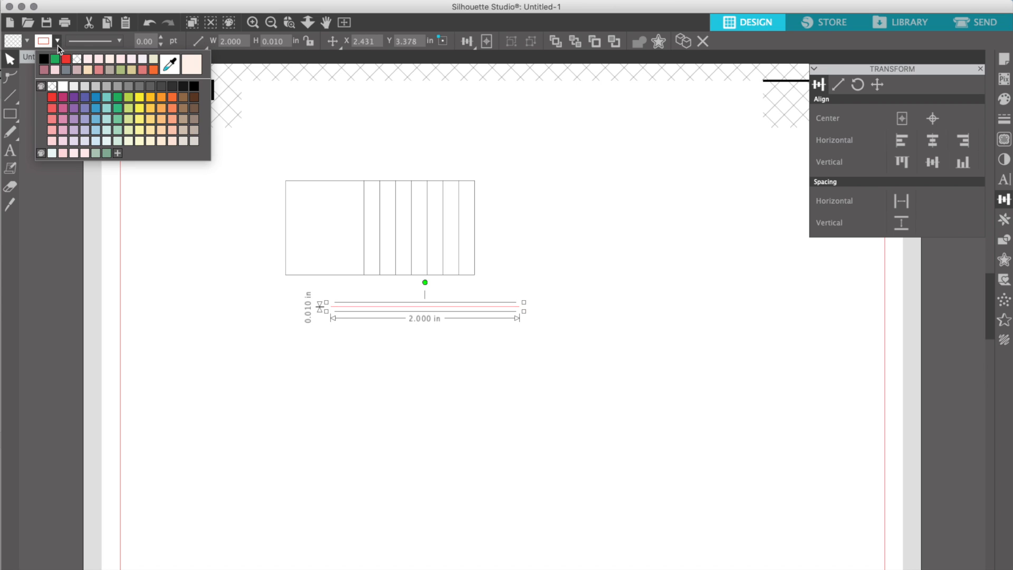
{"action": "left_click", "coordinate": [48, 66]}
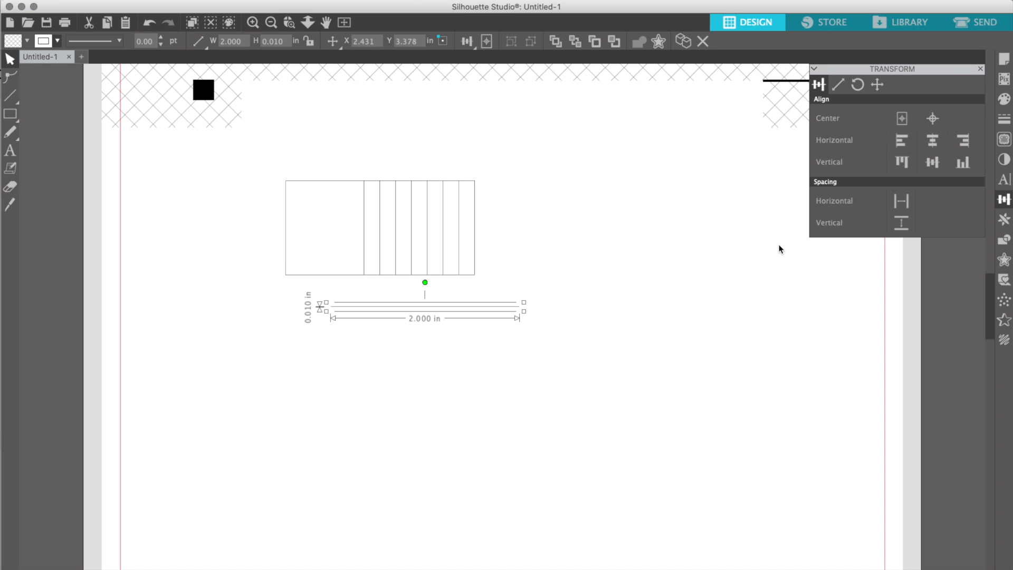
Replicate the horizontal line downward into six lines and align one of them with the rectangle's top edge
{"action": "left_click", "coordinate": [1007, 221]}
{"action": "left_click", "coordinate": [940, 145]}
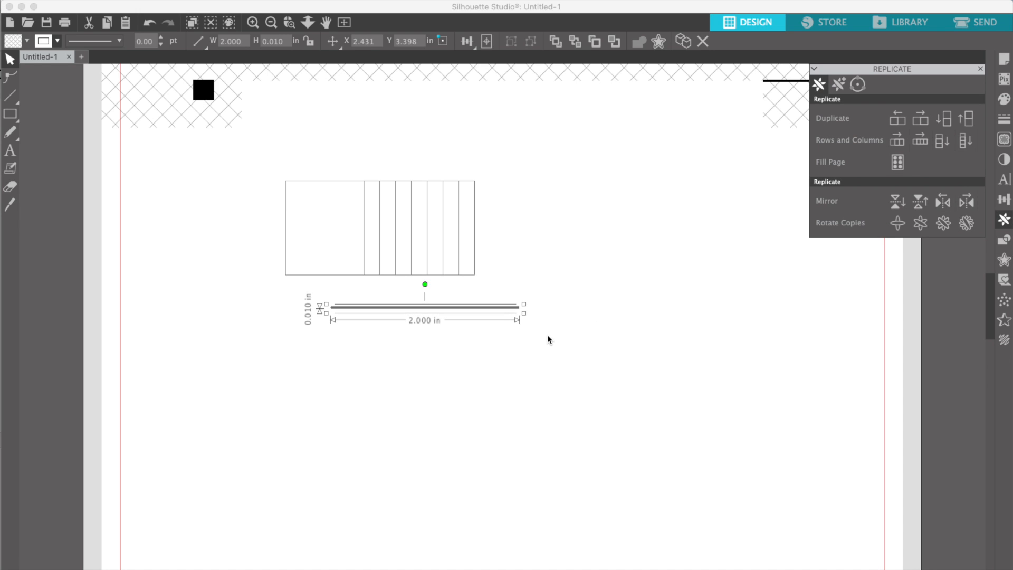
{"action": "left_click", "coordinate": [302, 180]}
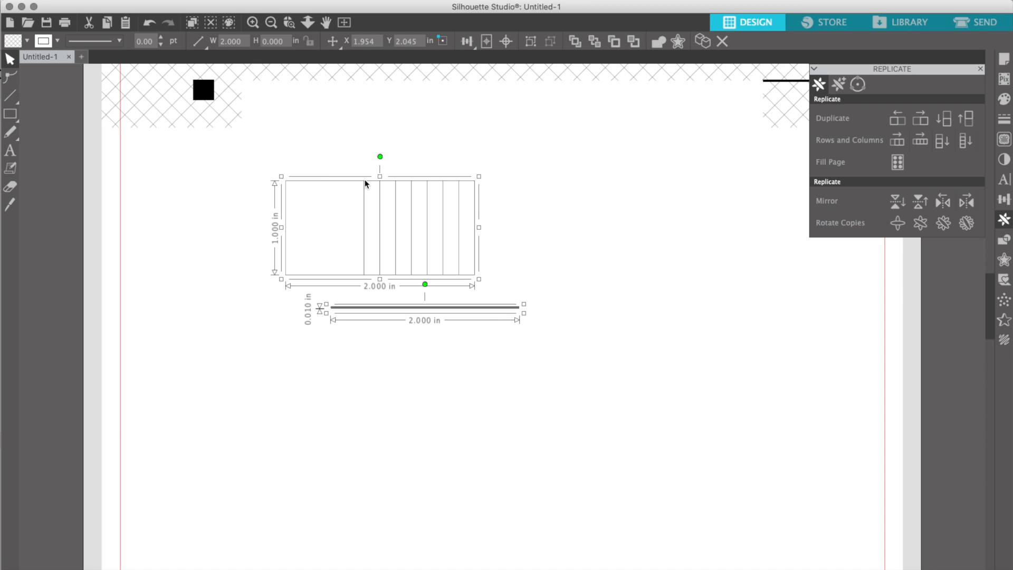
{"action": "left_click", "coordinate": [1005, 201]}
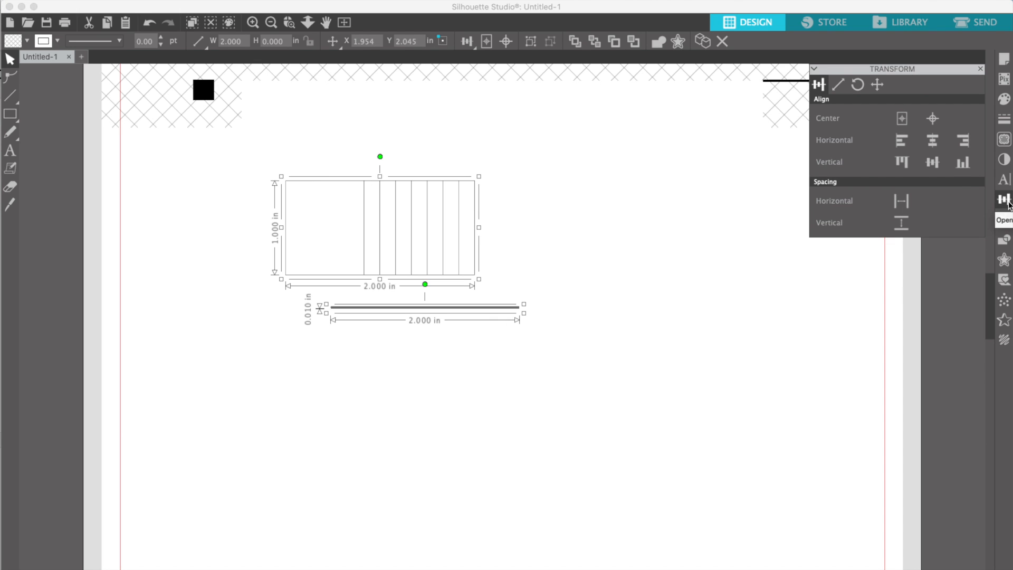
{"action": "left_click", "coordinate": [915, 161]}
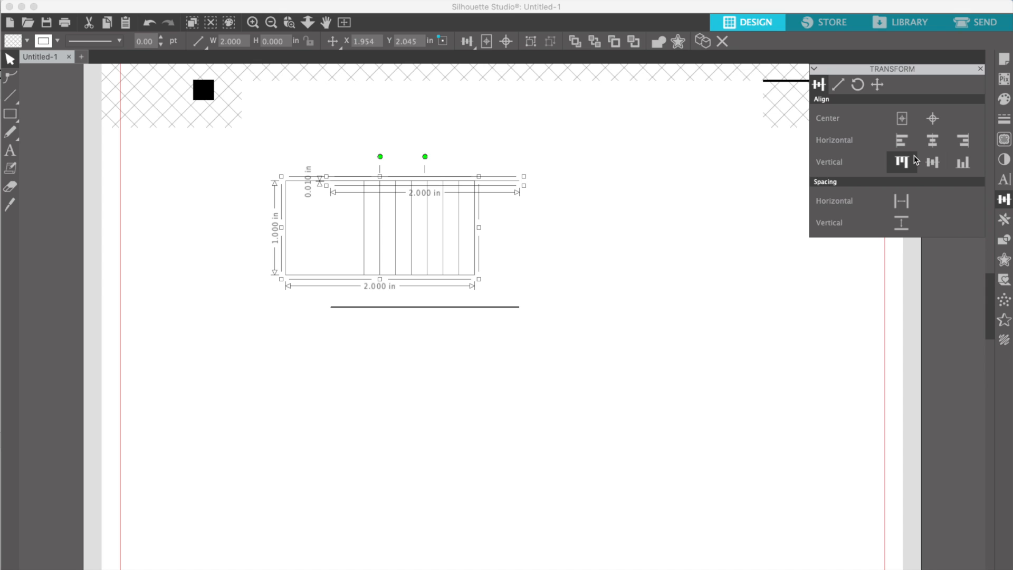
Move the remaining horizontal lines onto the rectangle's middle and align one of them with the rectangle's bottom edge
{"action": "left_click", "coordinate": [564, 296]}
{"action": "left_click_drag", "start_coordinate": [516, 306], "coordinate": [512, 231]}
{"action": "left_click", "coordinate": [563, 238]}
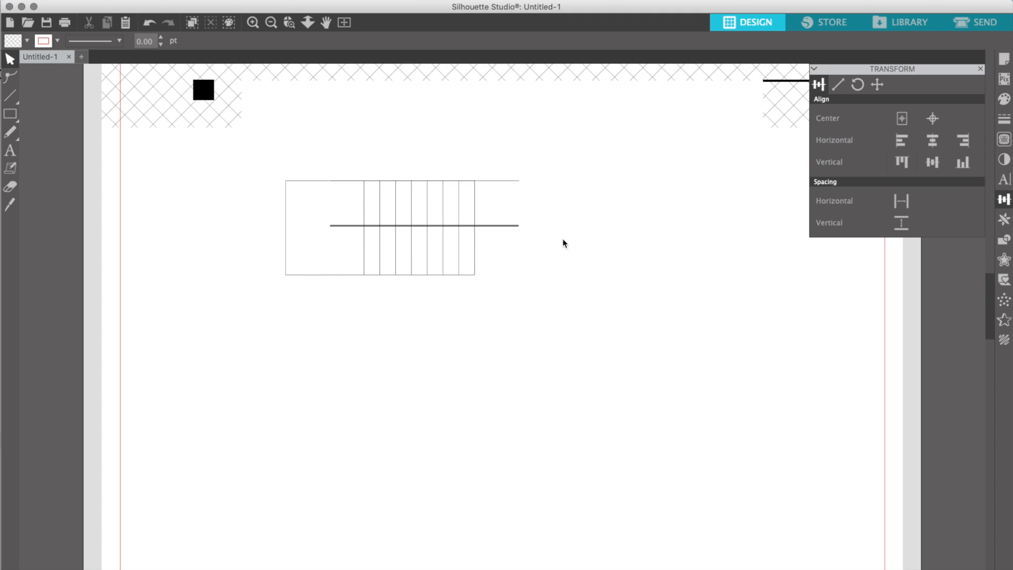
{"action": "left_click", "coordinate": [484, 226]}
{"action": "left_click", "coordinate": [468, 280], "text": "shift"}
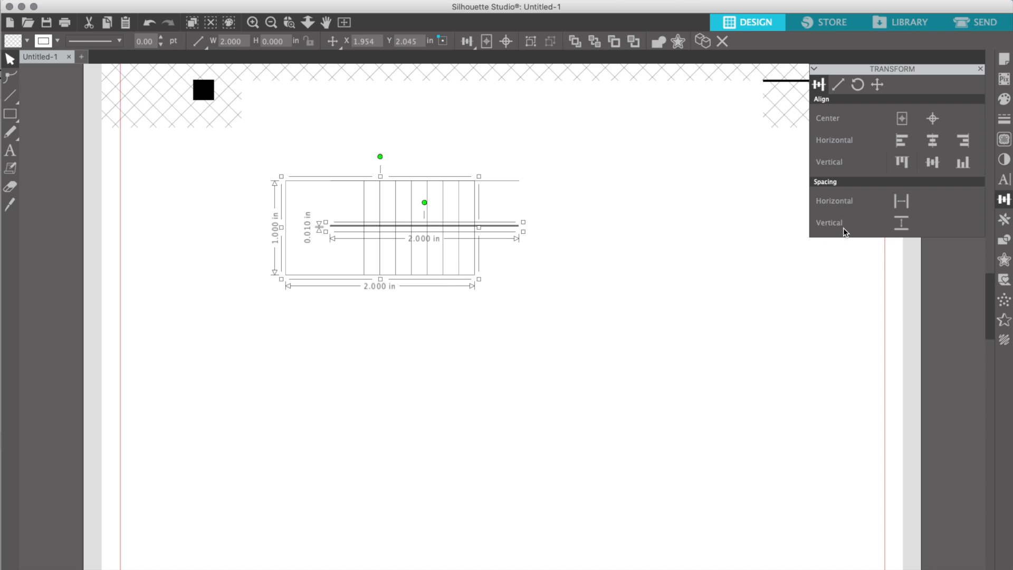
{"action": "left_click", "coordinate": [954, 169]}
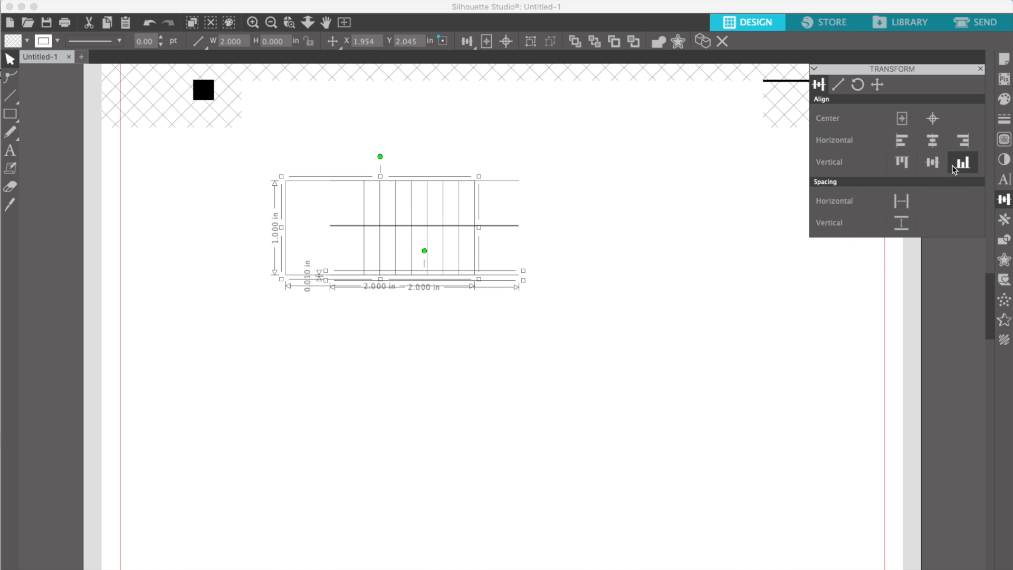
Distribute all six horizontal lines with equal vertical spacing
{"action": "left_click", "coordinate": [603, 264]}
{"action": "left_click_drag", "start_coordinate": [507, 326], "coordinate": [493, 174]}
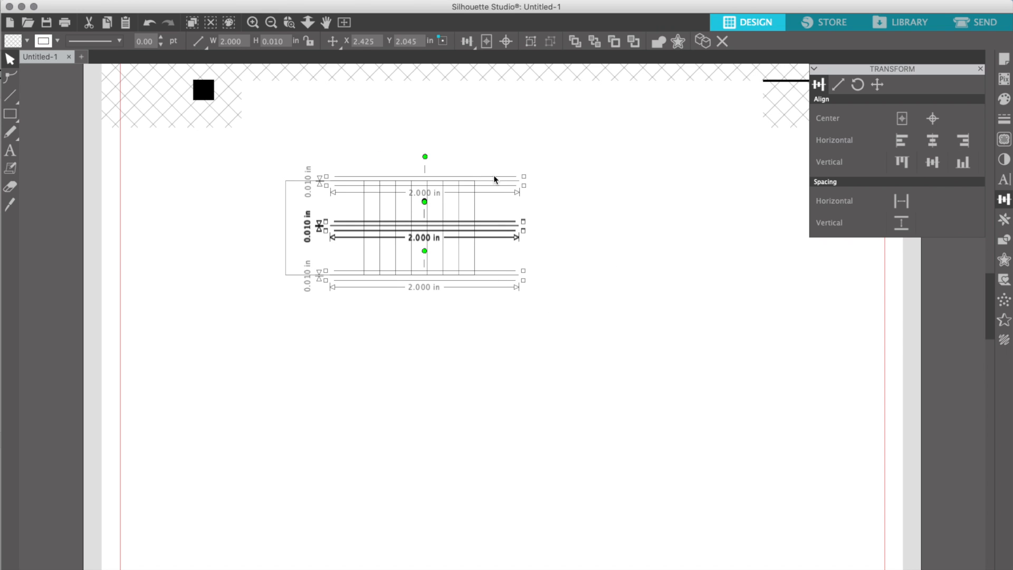
{"action": "left_click", "coordinate": [902, 223]}
{"action": "left_click", "coordinate": [603, 279]}
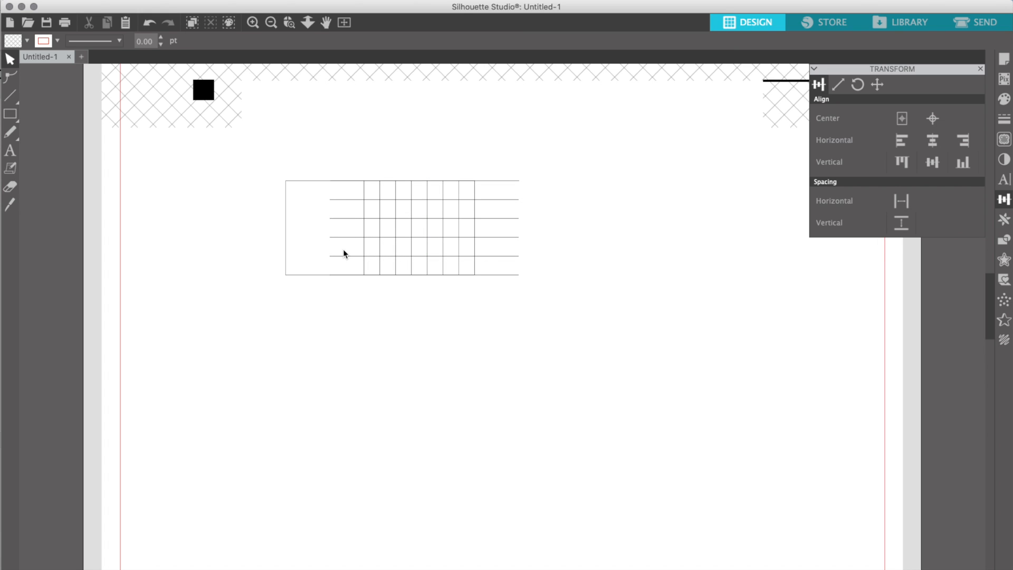
Align the four inner horizontal lines with the rectangle's left edge
{"action": "left_click_drag", "start_coordinate": [548, 258], "coordinate": [493, 199]}
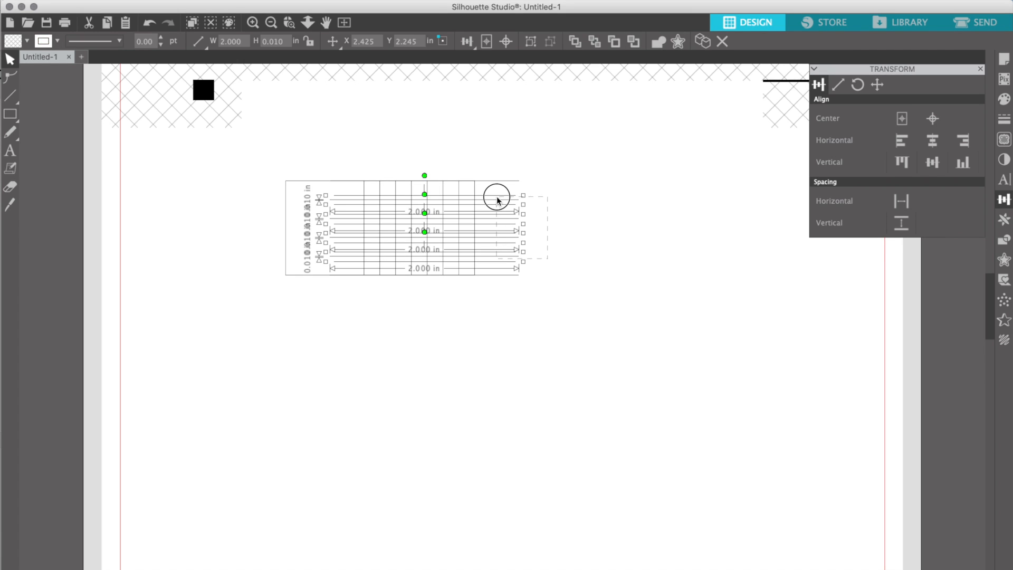
{"action": "left_click", "coordinate": [285, 227], "text": "shift"}
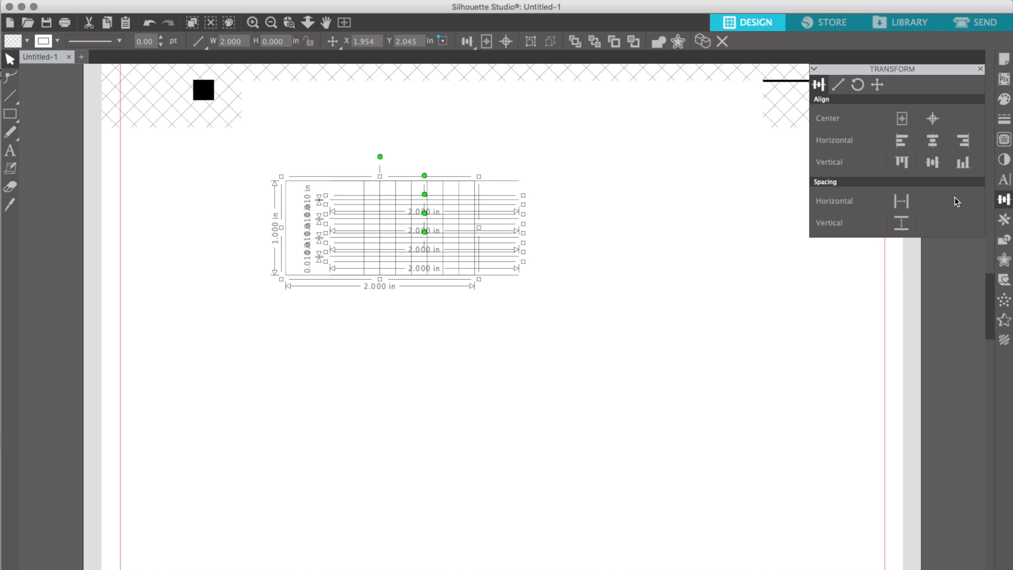
{"action": "left_click", "coordinate": [902, 140]}
{"action": "left_click", "coordinate": [552, 294]}
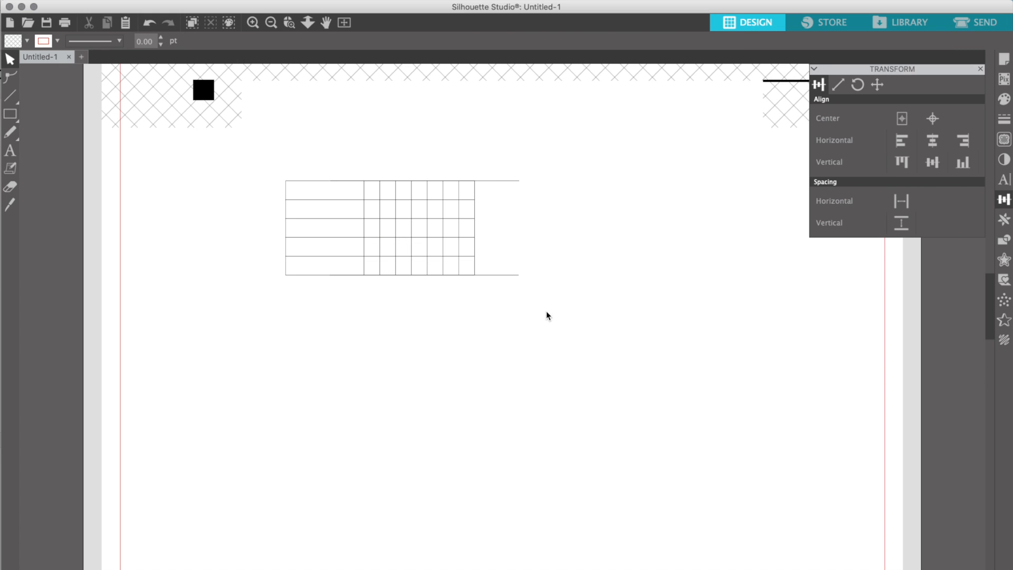
Delete the horizontal lines on the rectangle's top and bottom edges and the vertical line on its right edge
{"action": "left_click_drag", "start_coordinate": [524, 294], "coordinate": [499, 174]}
{"action": "key", "text": "Delete"}
{"action": "left_click", "coordinate": [477, 214]}
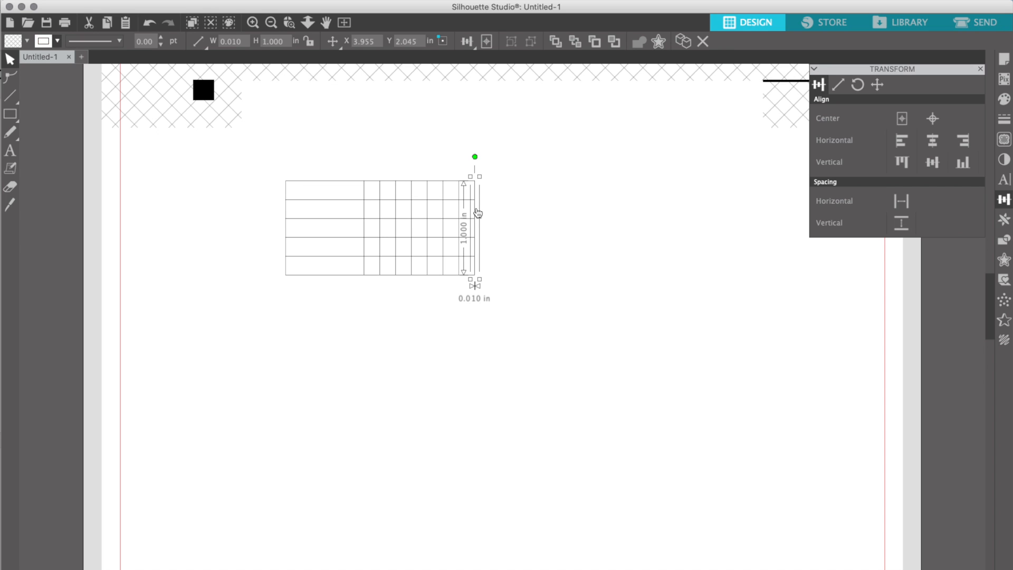
{"action": "key", "text": "Delete"}
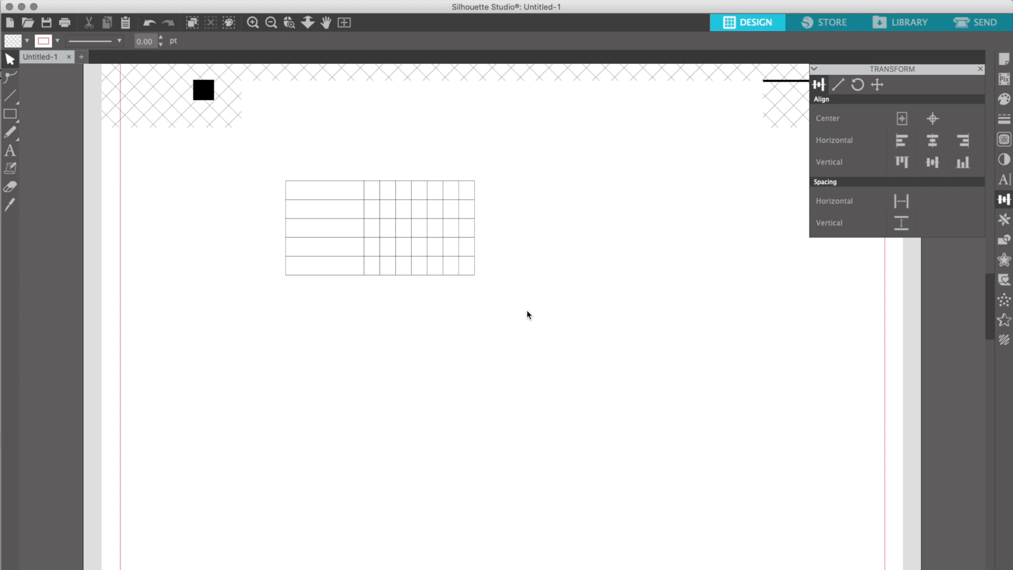
Create an outward offset of the rectangle with rounded corners at a distance of 0.040 in
{"action": "left_click", "coordinate": [285, 185]}
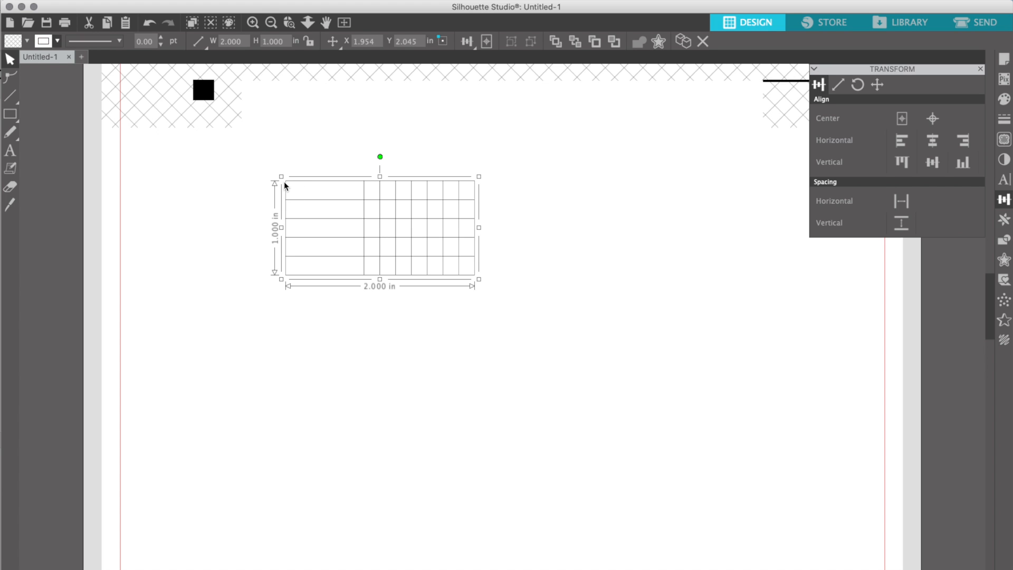
{"action": "left_click", "coordinate": [1004, 259]}
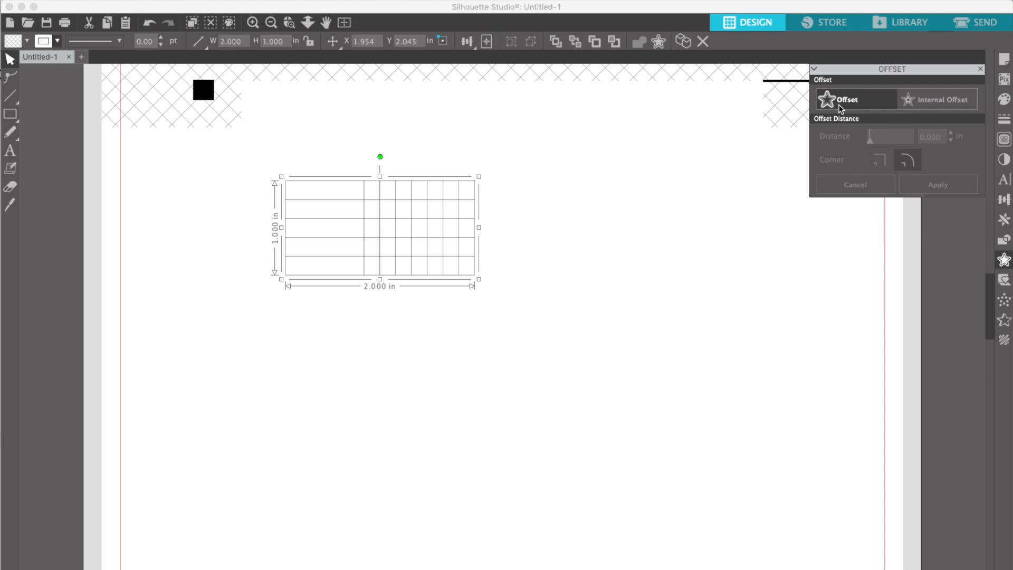
{"action": "left_click", "coordinate": [840, 106]}
{"action": "left_click", "coordinate": [942, 137]}
{"action": "left_click_drag", "start_coordinate": [943, 136], "coordinate": [927, 140]}
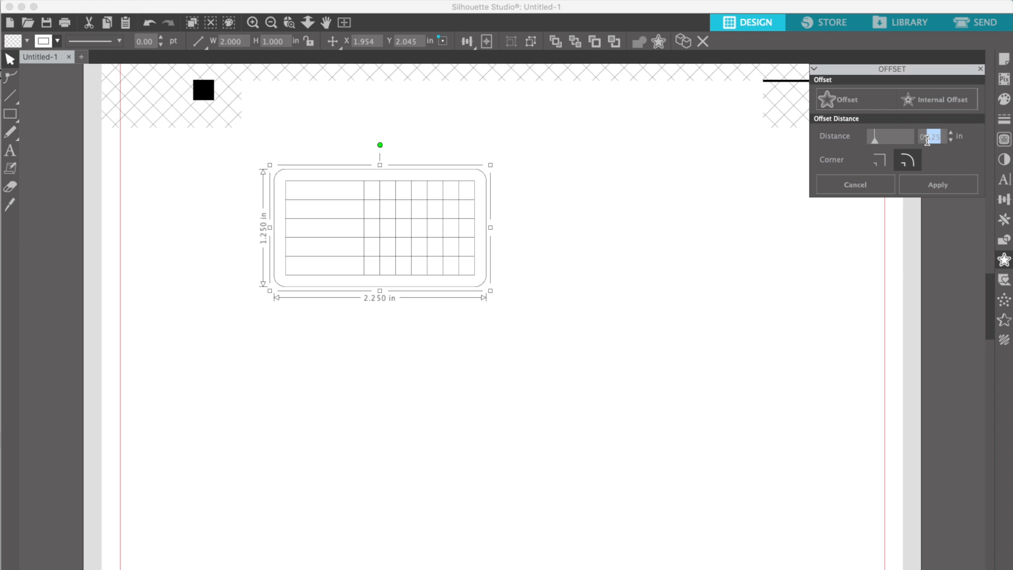
{"action": "type", "text": "040"}
{"action": "key", "text": "Return"}
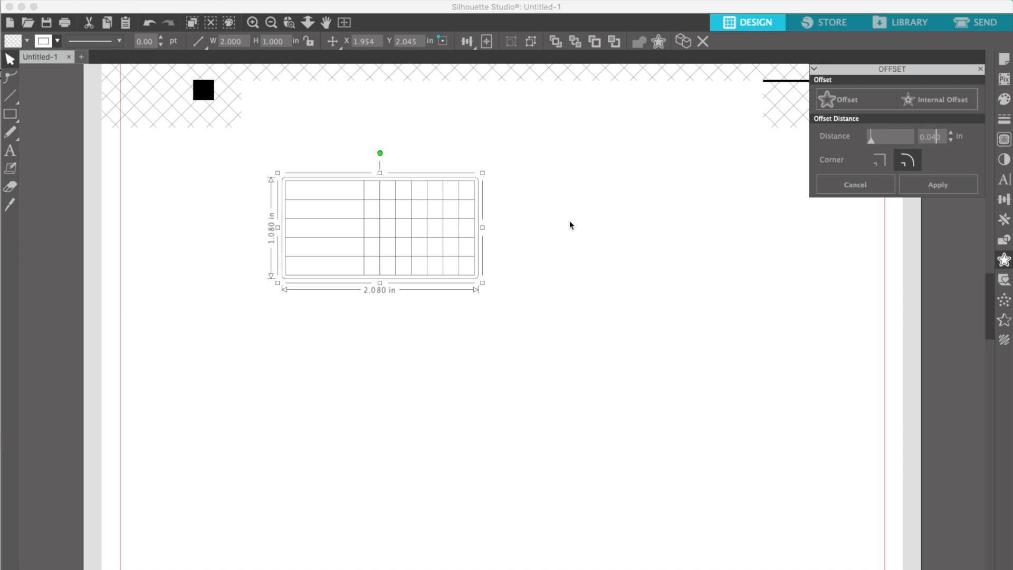
{"action": "left_click", "coordinate": [560, 220]}
Create a second rounded outward offset of the original rectangle at a distance of 0.025 in
{"action": "left_click", "coordinate": [476, 185]}
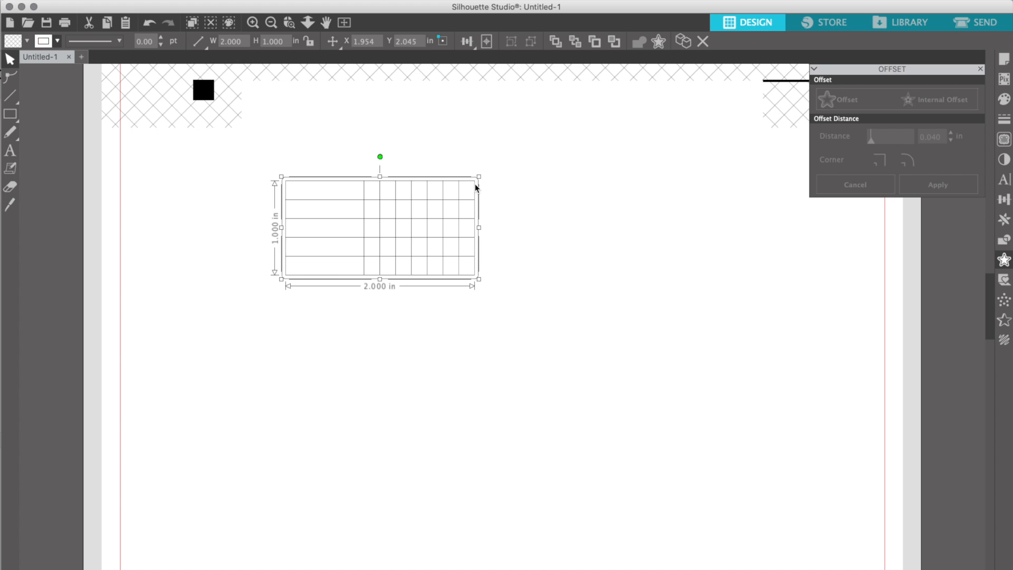
{"action": "left_click", "coordinate": [838, 100]}
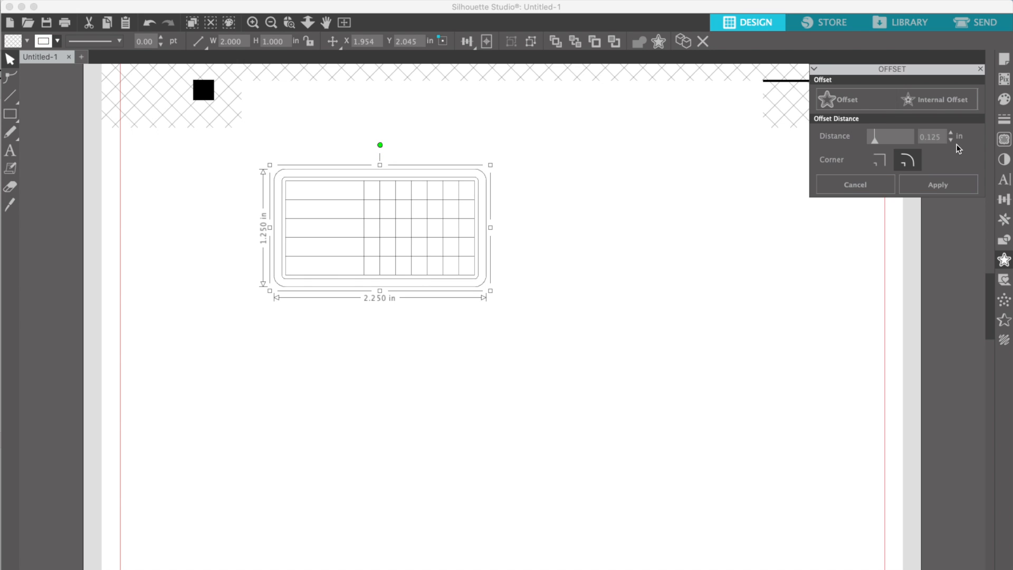
{"action": "left_click_drag", "start_coordinate": [945, 137], "coordinate": [899, 136]}
{"action": "type", "text": "0.025"}
{"action": "key", "text": "Return"}
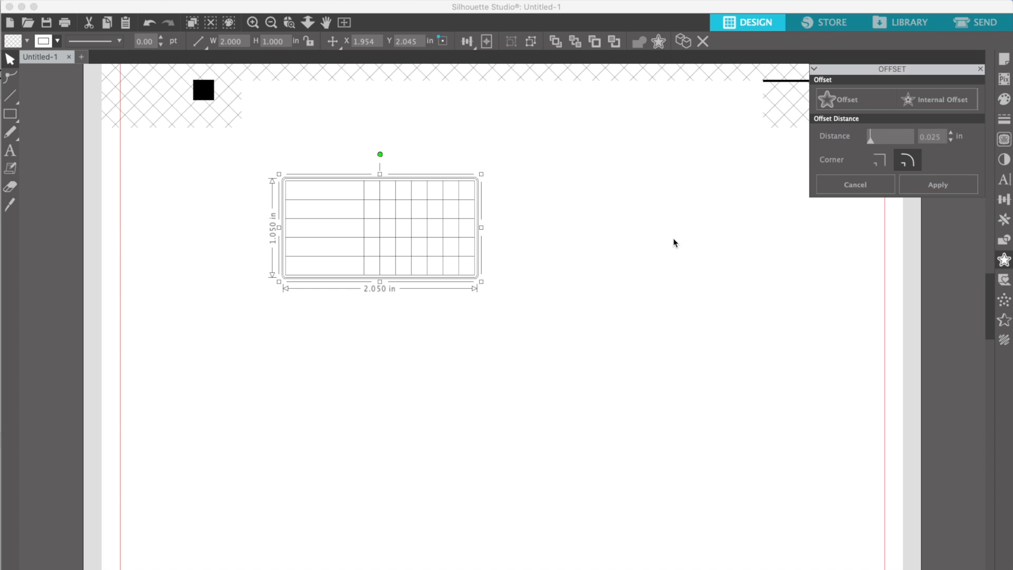
{"action": "left_click", "coordinate": [549, 234]}
Set the line color of the inner offset outline around the grid to red
{"action": "left_click", "coordinate": [252, 23]}
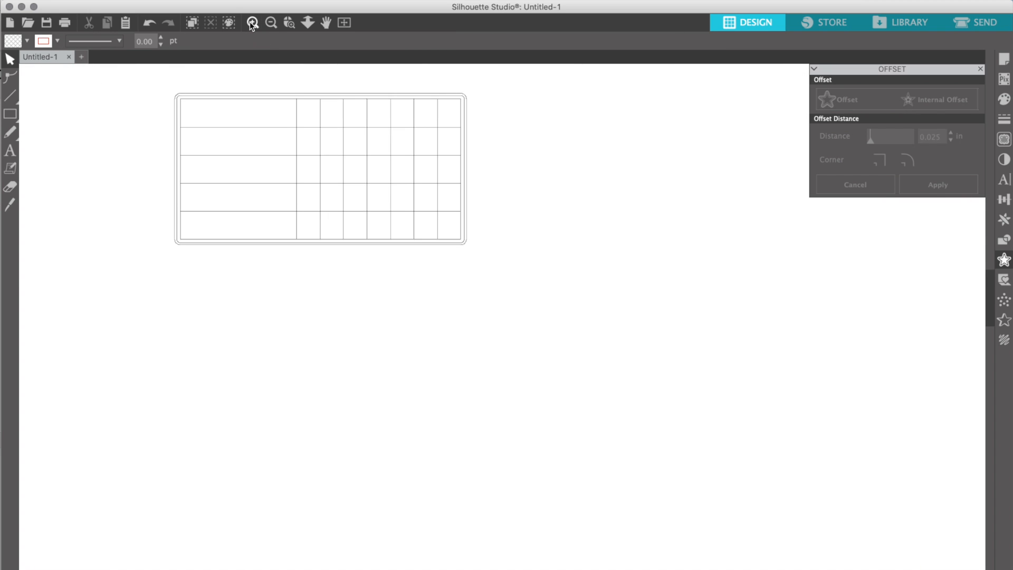
{"action": "left_click", "coordinate": [252, 22]}
{"action": "scroll", "coordinate": [213, 165], "scroll_direction": "up", "scroll_amount": 5}
{"action": "scroll", "coordinate": [213, 166], "scroll_direction": "left", "scroll_amount": 4}
{"action": "scroll", "coordinate": [210, 168], "scroll_direction": "up", "scroll_amount": 3}
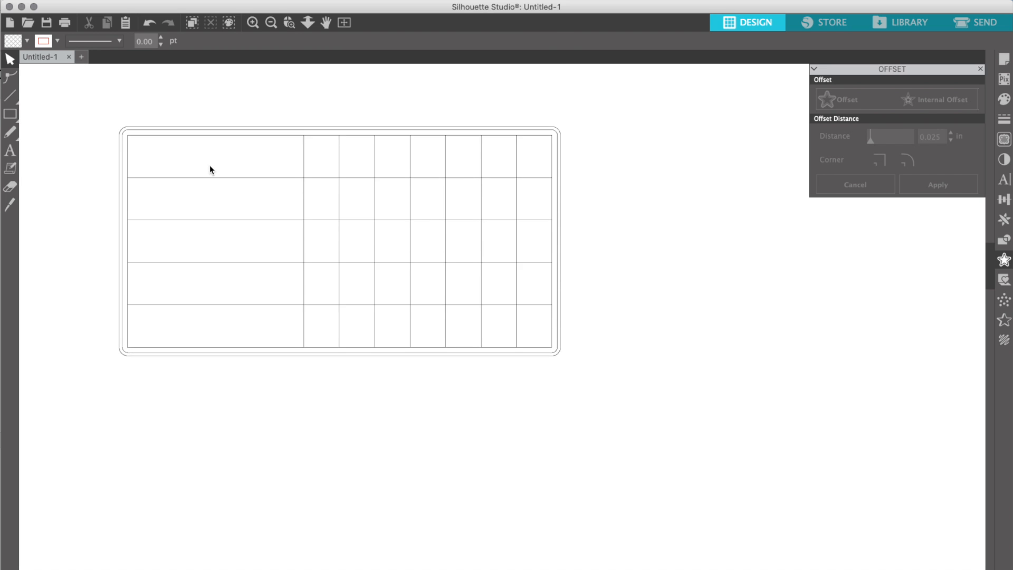
{"action": "scroll", "coordinate": [210, 168], "scroll_direction": "left", "scroll_amount": 3}
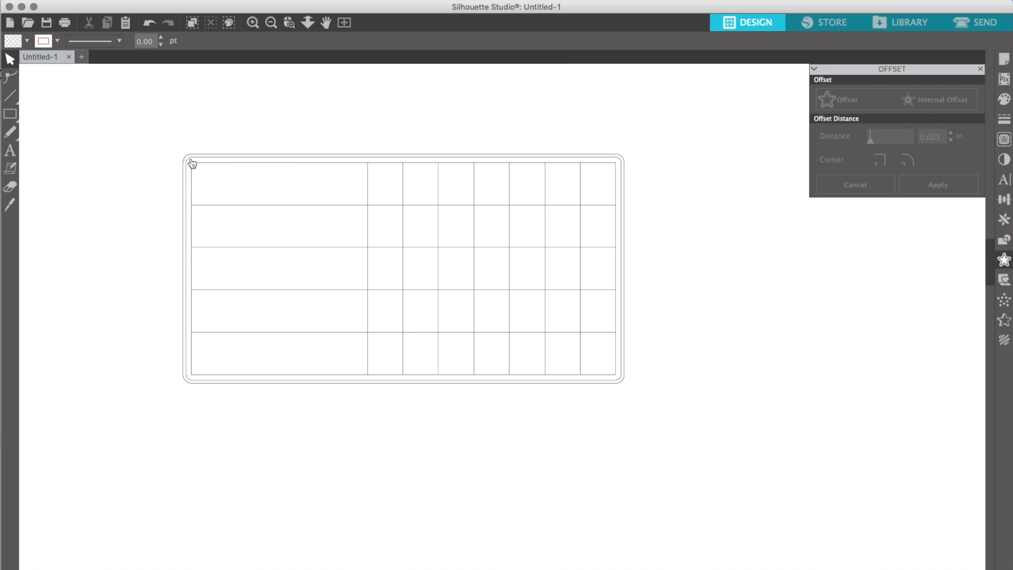
{"action": "left_click", "coordinate": [190, 159]}
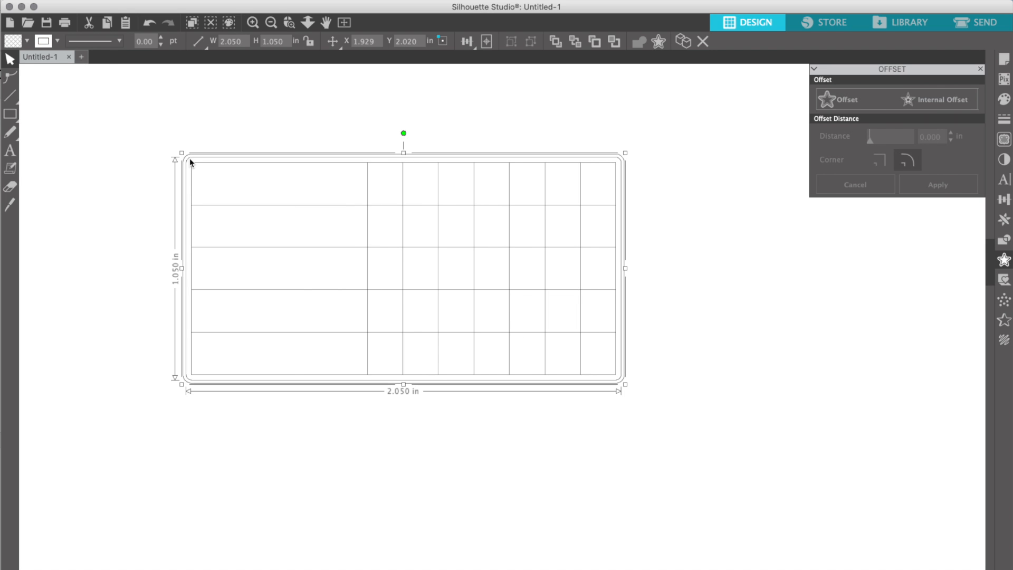
{"action": "left_click", "coordinate": [57, 42]}
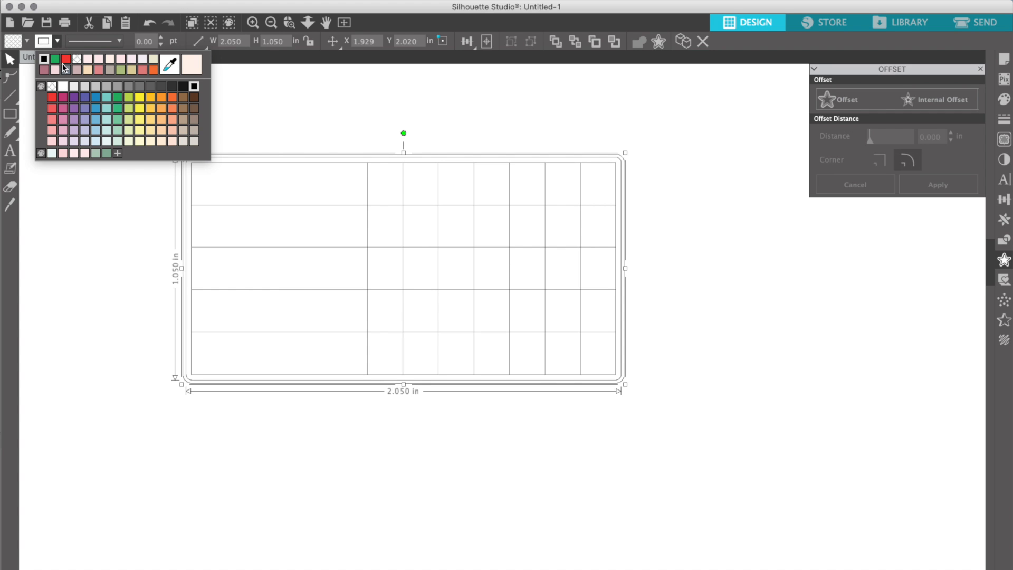
{"action": "left_click", "coordinate": [65, 60]}
{"action": "left_click", "coordinate": [148, 134]}
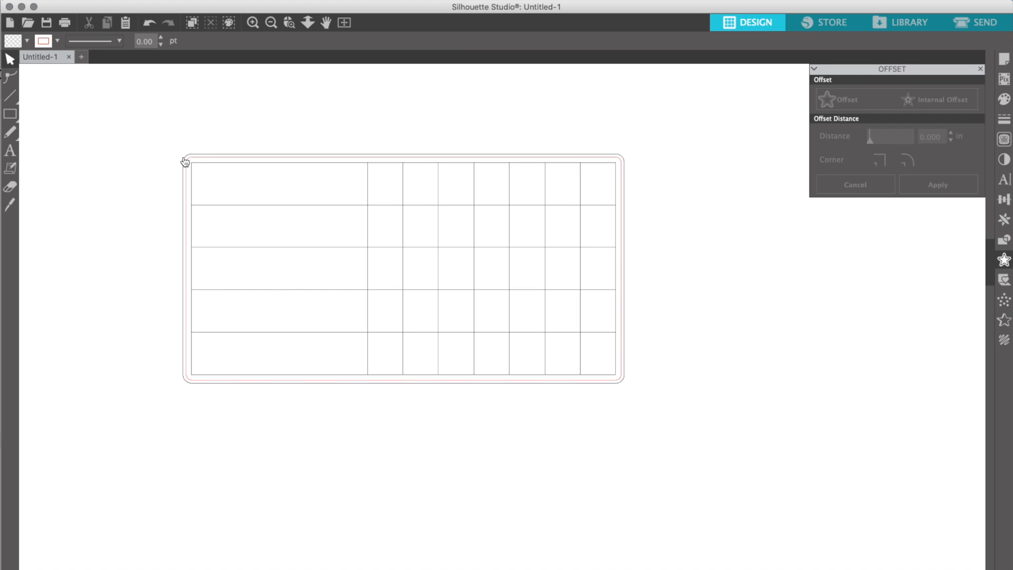
Make the outer offset's line color transparent and fill the shape with light pink
{"action": "left_click", "coordinate": [182, 157]}
{"action": "left_click", "coordinate": [177, 158]}
{"action": "left_click", "coordinate": [184, 159]}
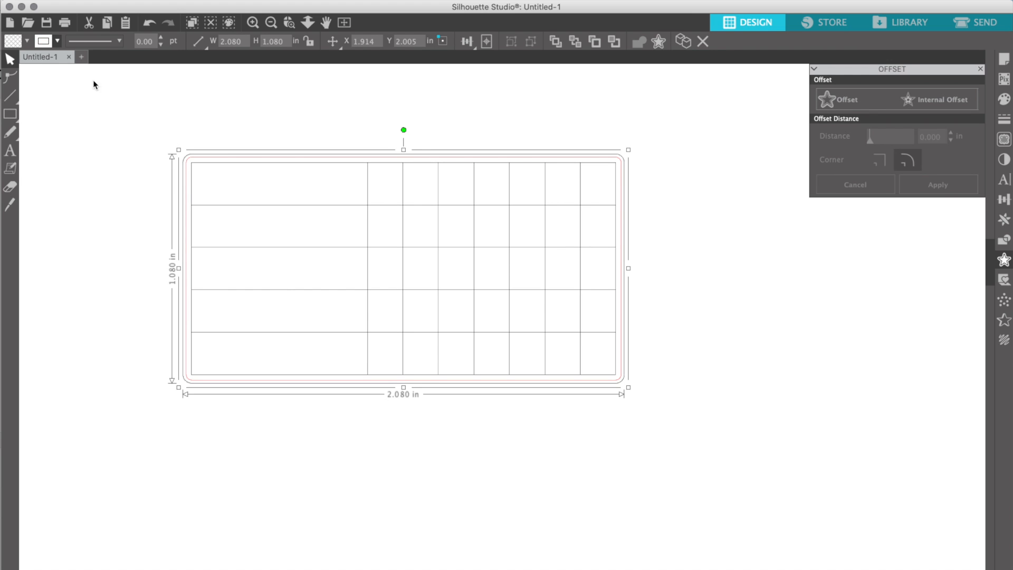
{"action": "left_click", "coordinate": [58, 40]}
{"action": "left_click", "coordinate": [55, 87]}
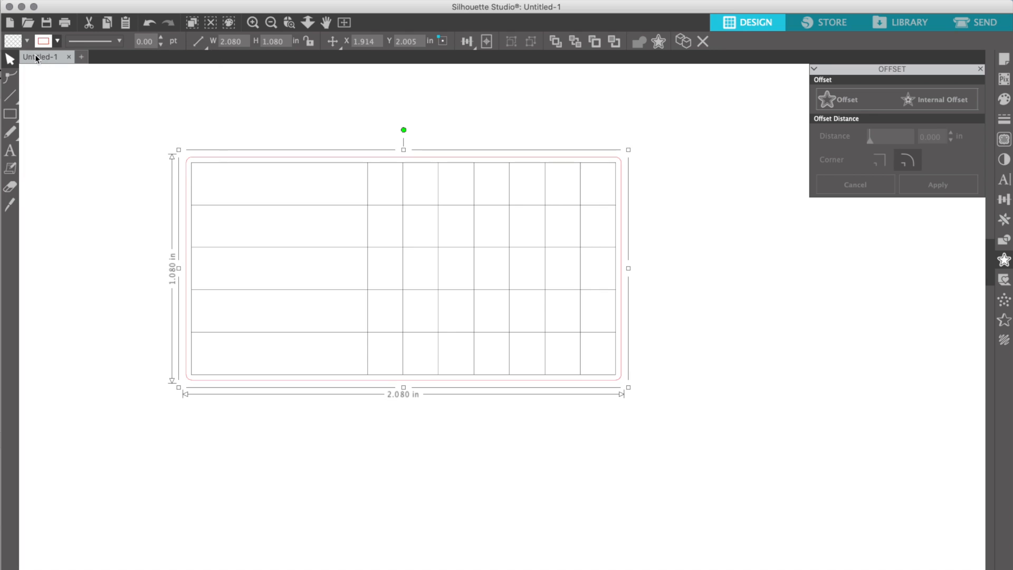
{"action": "left_click", "coordinate": [26, 41]}
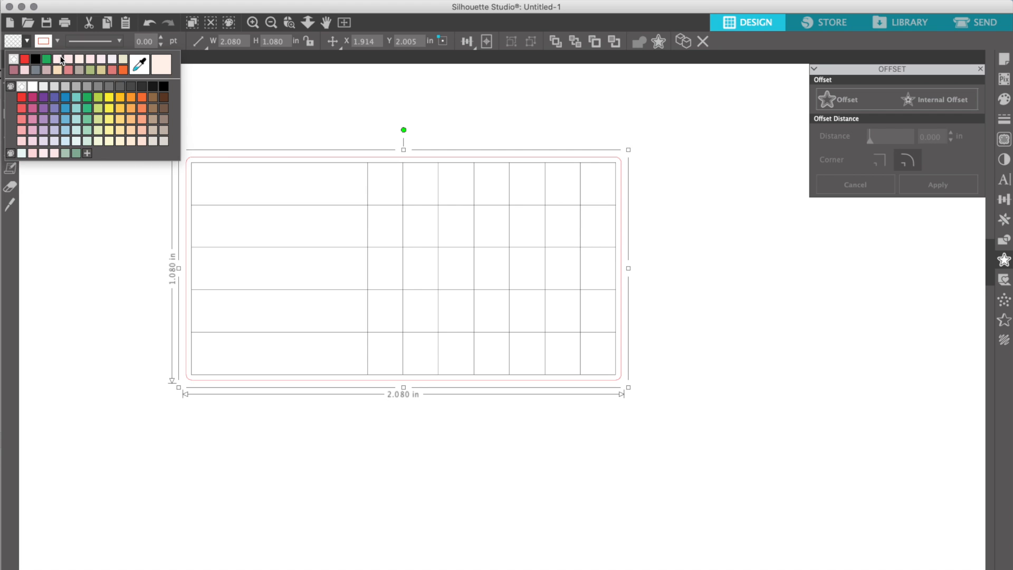
{"action": "left_click", "coordinate": [21, 70]}
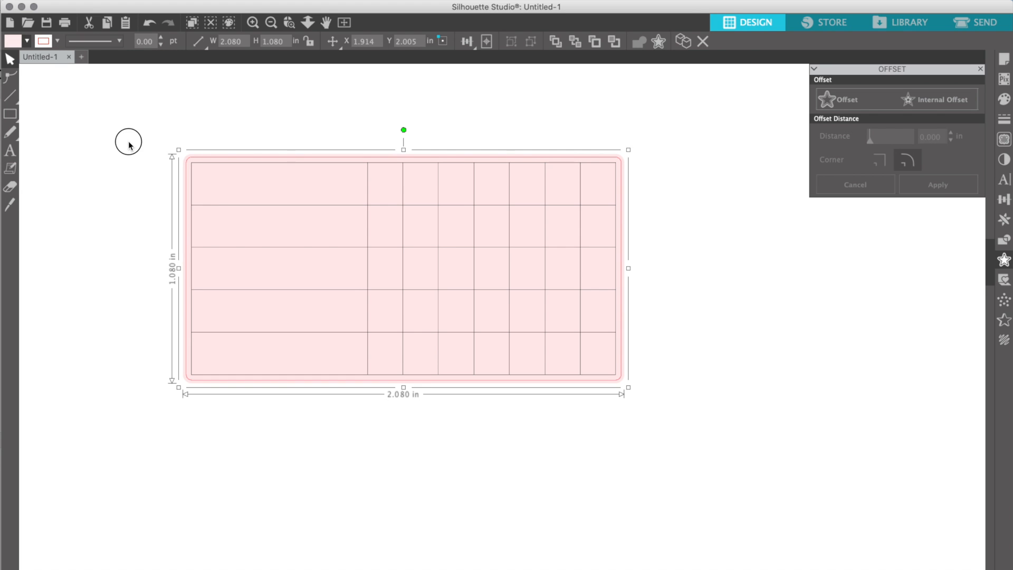
{"action": "left_click", "coordinate": [129, 141]}
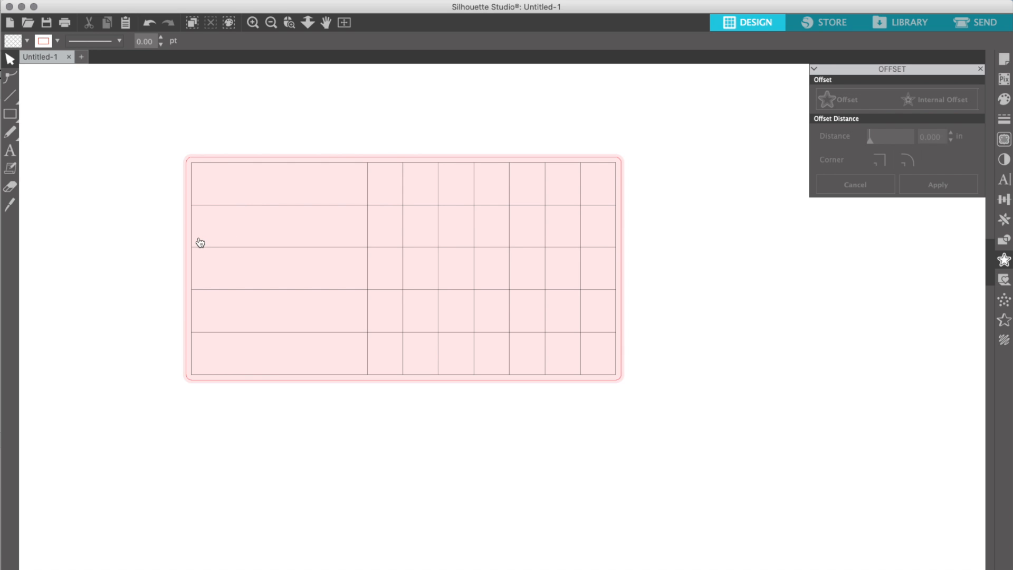
Add a text object with the letter M and place it below the grid
{"action": "key", "text": "t"}
{"action": "left_click", "coordinate": [267, 117]}
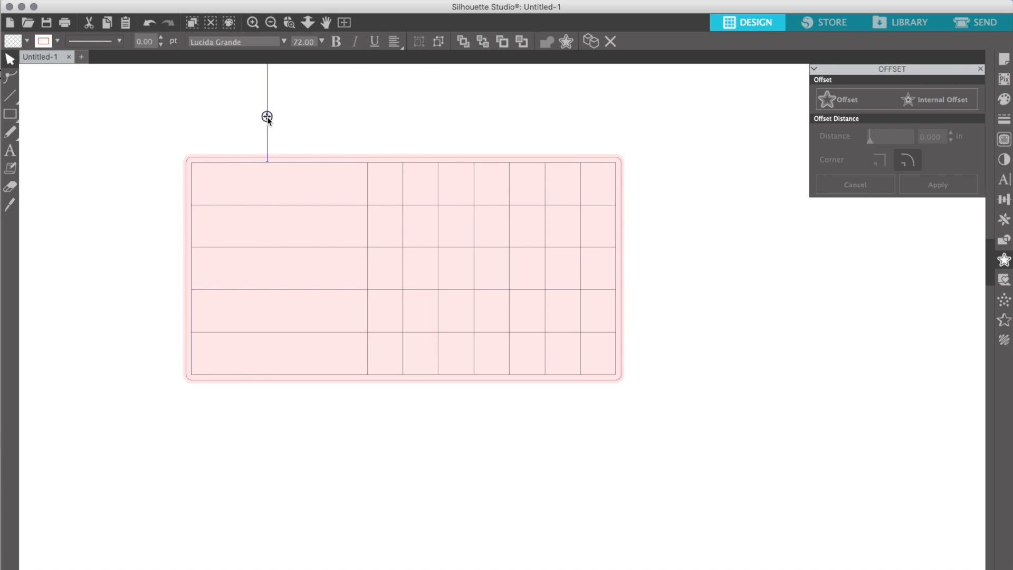
{"action": "type", "text": "M"}
{"action": "left_click", "coordinate": [426, 100]}
{"action": "left_click_drag", "start_coordinate": [424, 162], "coordinate": [526, 534]}
{"action": "left_click", "coordinate": [480, 533]}
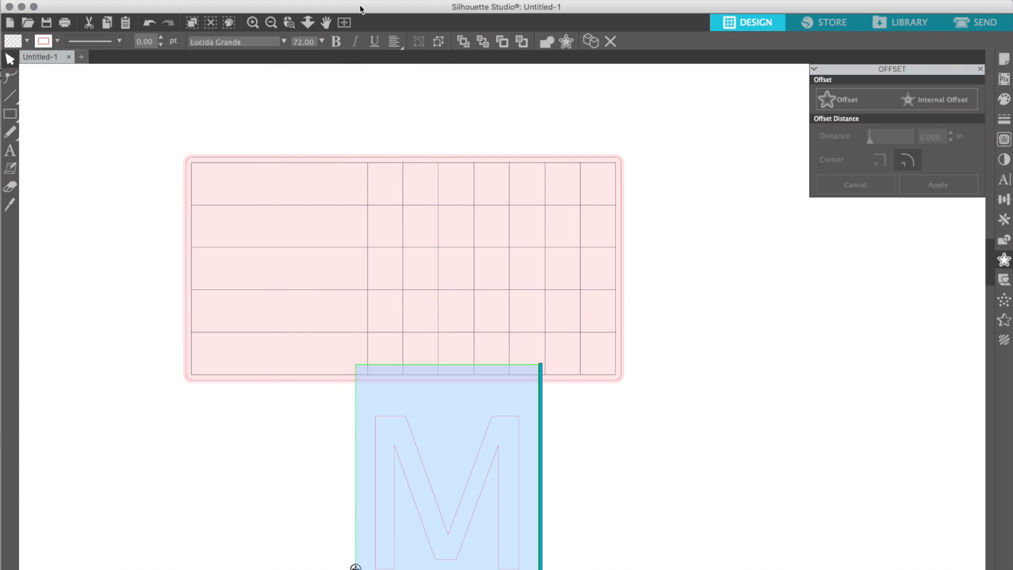
Format the letter M as 8 pt AppleGothic with a black fill
{"action": "left_click", "coordinate": [322, 42]}
{"action": "left_click", "coordinate": [296, 57]}
{"action": "left_click", "coordinate": [57, 41]}
{"action": "left_click", "coordinate": [30, 43]}
{"action": "left_click", "coordinate": [48, 62]}
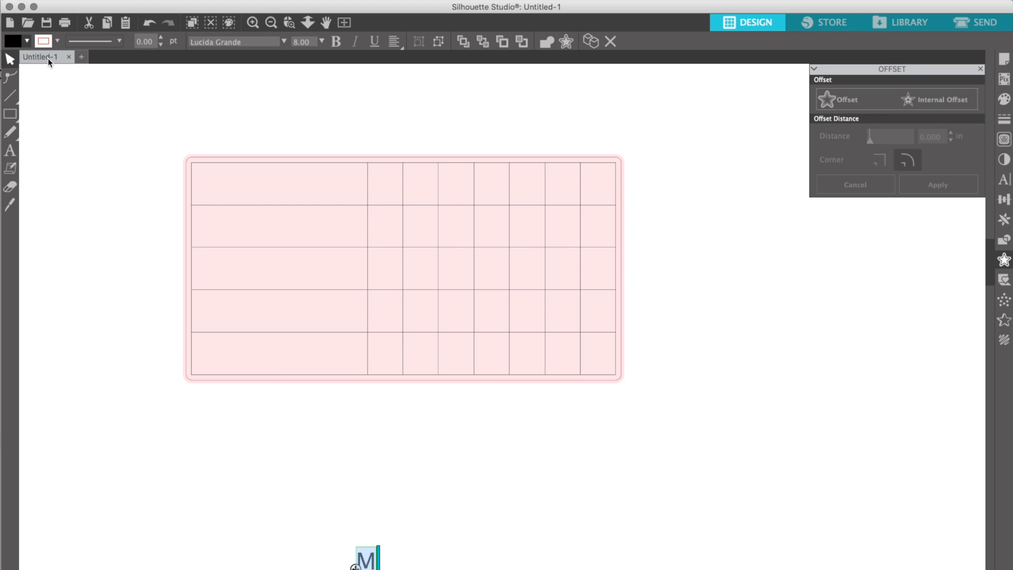
{"action": "left_click", "coordinate": [283, 41]}
{"action": "scroll", "coordinate": [248, 168], "scroll_direction": "down", "scroll_amount": 10}
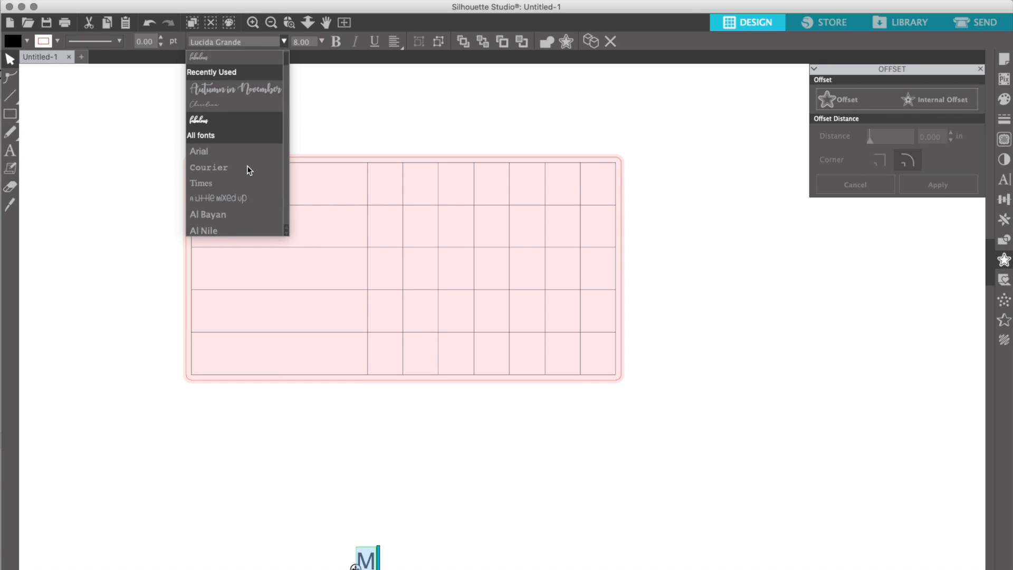
{"action": "scroll", "coordinate": [247, 168], "scroll_direction": "down", "scroll_amount": 5}
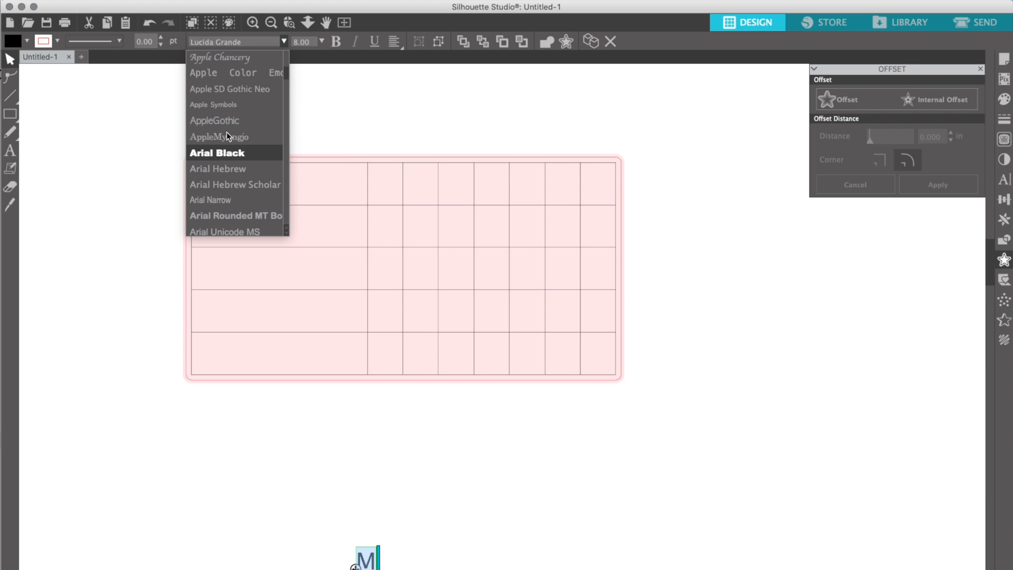
{"action": "left_click", "coordinate": [328, 276]}
Place the M in the top cell of the first narrow column and replicate it rightward into seven letters
{"action": "left_click_drag", "start_coordinate": [350, 567], "coordinate": [384, 187]}
{"action": "left_click", "coordinate": [1004, 219]}
{"action": "left_click", "coordinate": [921, 141]}
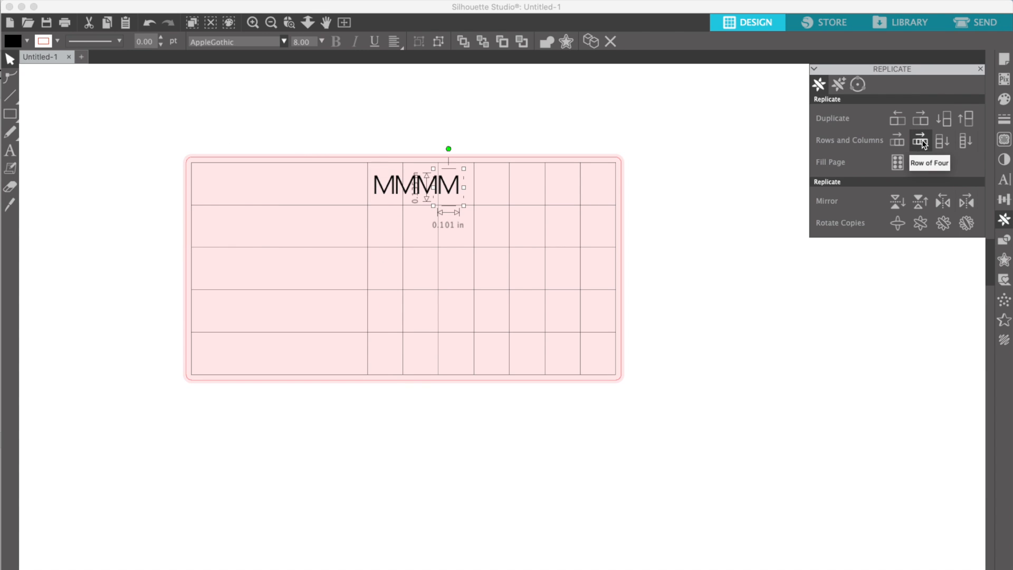
{"action": "left_click", "coordinate": [921, 142]}
Move the last M into the last column's top cell and distribute all seven letters with equal horizontal spacing
{"action": "left_click_drag", "start_coordinate": [520, 182], "coordinate": [597, 190]}
{"action": "left_click", "coordinate": [493, 189], "text": "shift"}
{"action": "left_click", "coordinate": [471, 187], "text": "shift"}
{"action": "left_click", "coordinate": [449, 187], "text": "shift"}
{"action": "left_click", "coordinate": [427, 187], "text": "shift"}
{"action": "left_click", "coordinate": [404, 190], "text": "shift"}
{"action": "left_click", "coordinate": [383, 187], "text": "shift"}
{"action": "left_click", "coordinate": [1004, 199]}
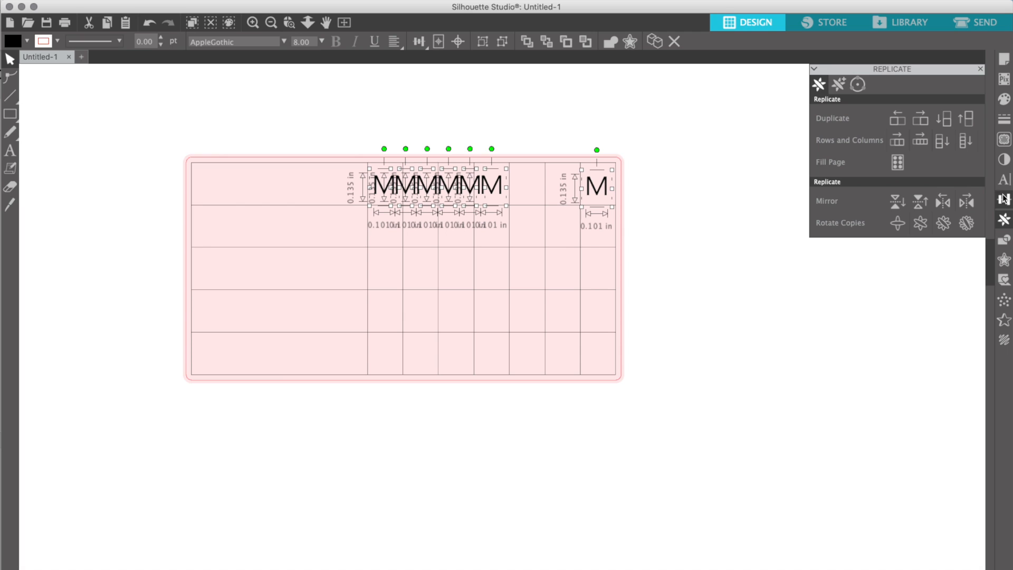
{"action": "left_click", "coordinate": [903, 208]}
Align all seven M letters vertically with each other in the top row
{"action": "left_click", "coordinate": [600, 192]}
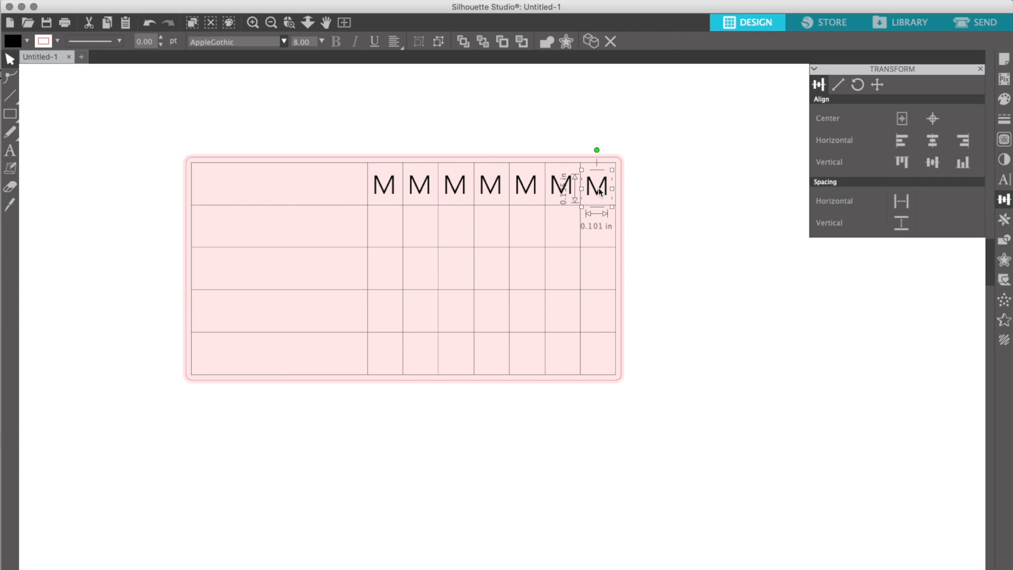
{"action": "key", "text": "super+z"}
{"action": "left_click", "coordinate": [599, 196]}
{"action": "left_click", "coordinate": [563, 190], "text": "shift"}
{"action": "left_click", "coordinate": [527, 189], "text": "shift"}
{"action": "left_click", "coordinate": [491, 188], "text": "shift"}
{"action": "left_click", "coordinate": [455, 189], "text": "shift"}
{"action": "left_click", "coordinate": [422, 193], "text": "shift"}
{"action": "left_click", "coordinate": [384, 190], "text": "shift"}
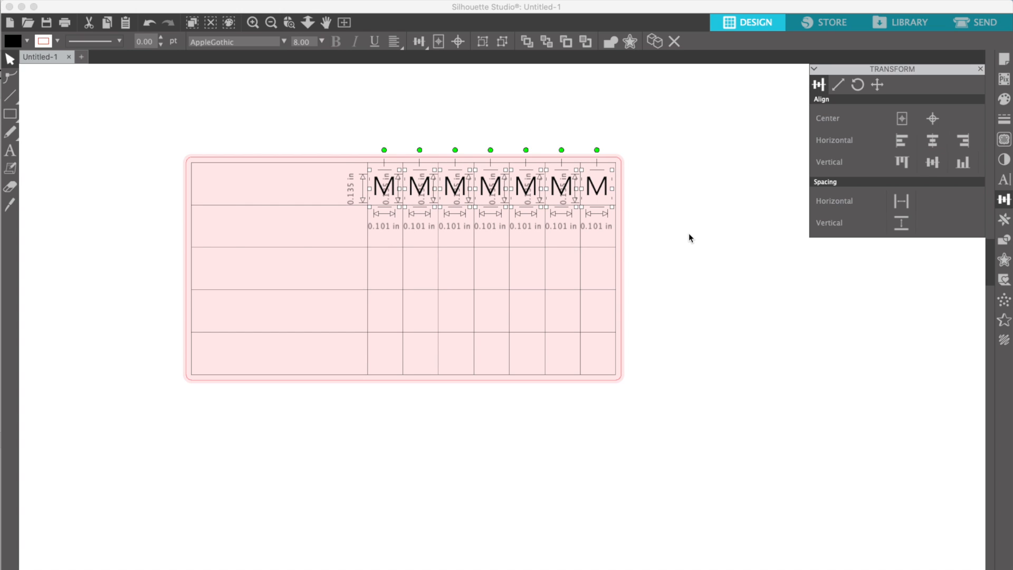
Change the letters in the last two columns to S and center each one in its cell
{"action": "double_click", "coordinate": [596, 191]}
{"action": "type", "text": "S"}
{"action": "double_click", "coordinate": [561, 192]}
{"action": "left_click", "coordinate": [599, 193]}
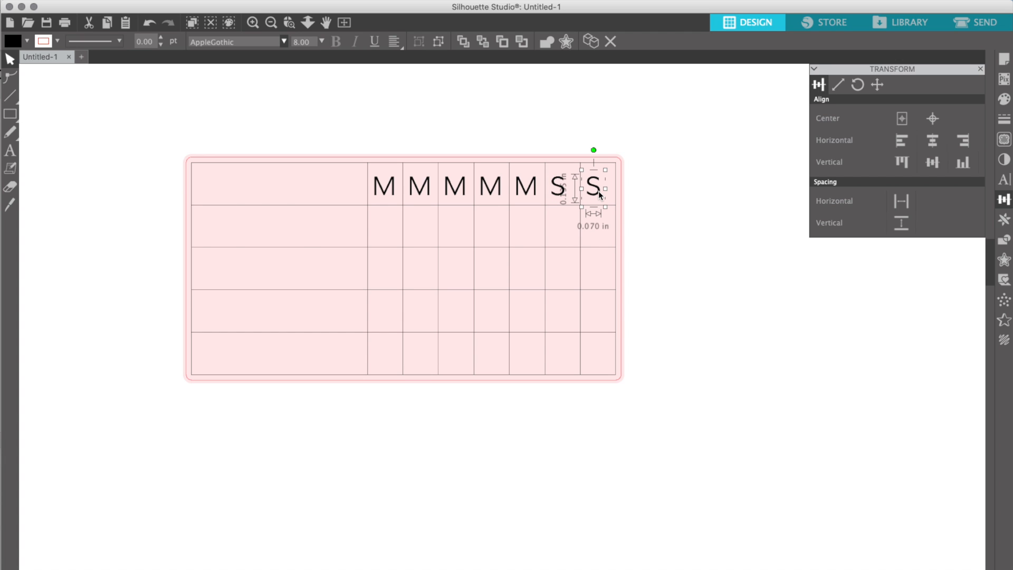
{"action": "left_click", "coordinate": [557, 194]}
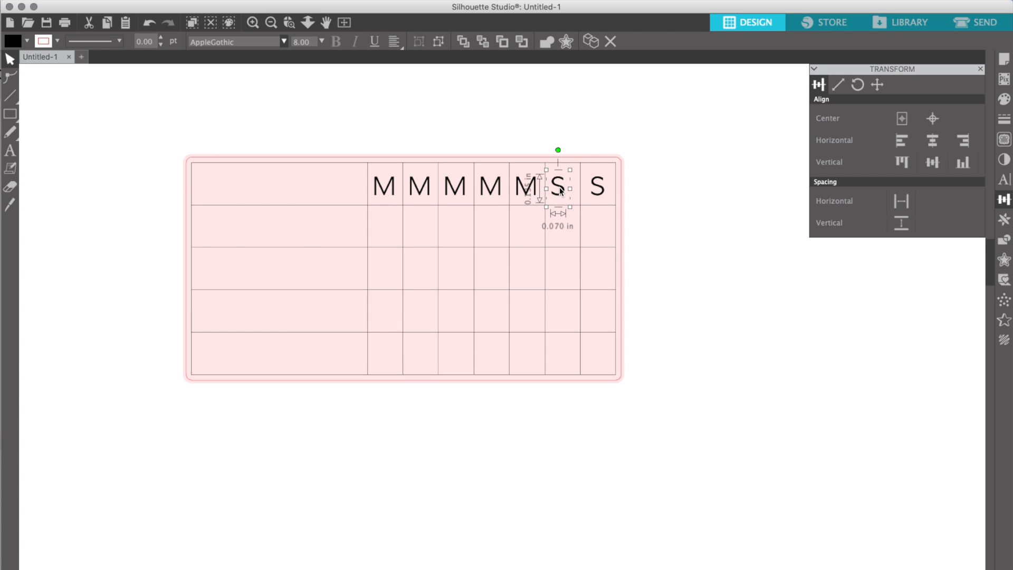
Change the M in the fifth narrow column to F and center it in its cell
{"action": "double_click", "coordinate": [526, 195]}
{"action": "left_click", "coordinate": [526, 194]}
{"action": "double_click", "coordinate": [526, 194]}
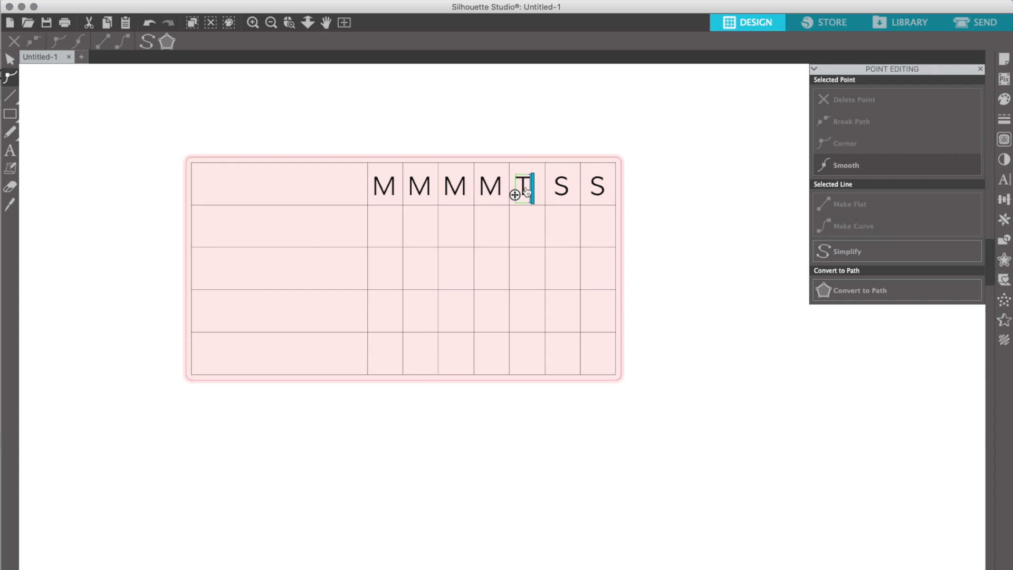
{"action": "left_click", "coordinate": [639, 199]}
{"action": "left_click", "coordinate": [519, 190]}
{"action": "key", "text": "Right"}
{"action": "key", "text": "Right"}
{"action": "key", "text": "Right"}
{"action": "key", "text": "Right"}
{"action": "key", "text": "Right"}
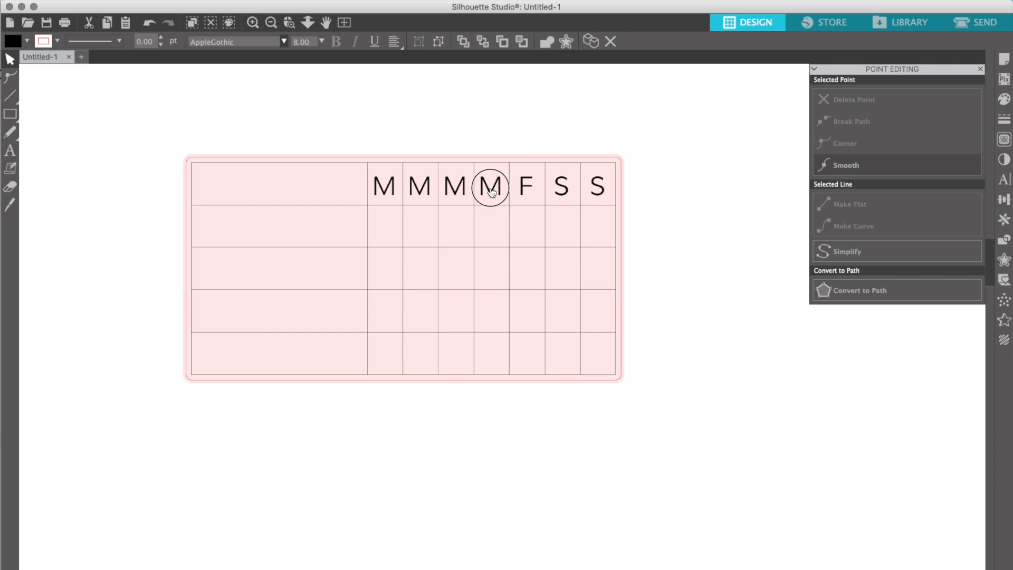
Change the M in the fourth narrow column to T and center it in its cell
{"action": "double_click", "coordinate": [491, 192]}
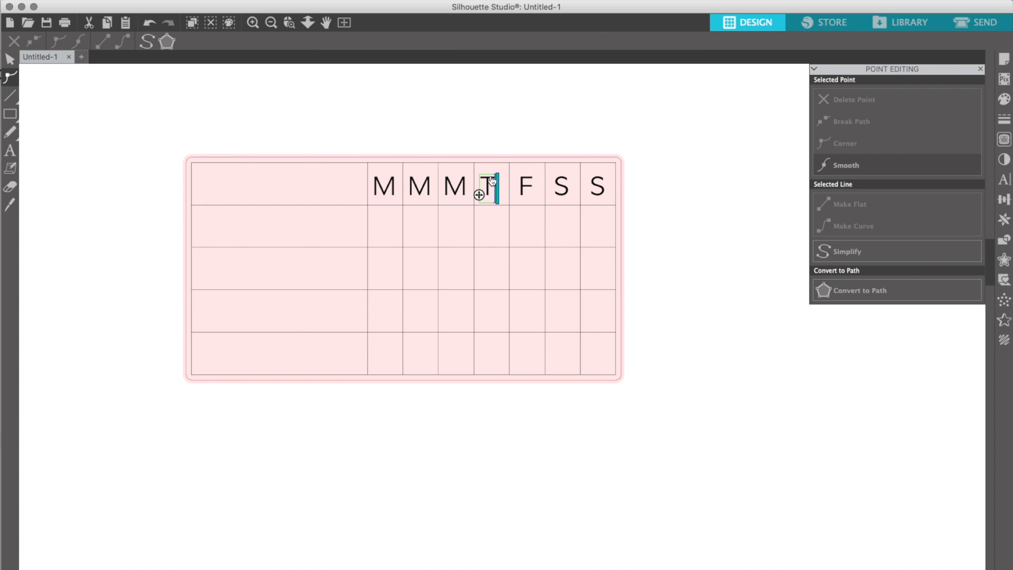
{"action": "left_click", "coordinate": [685, 196]}
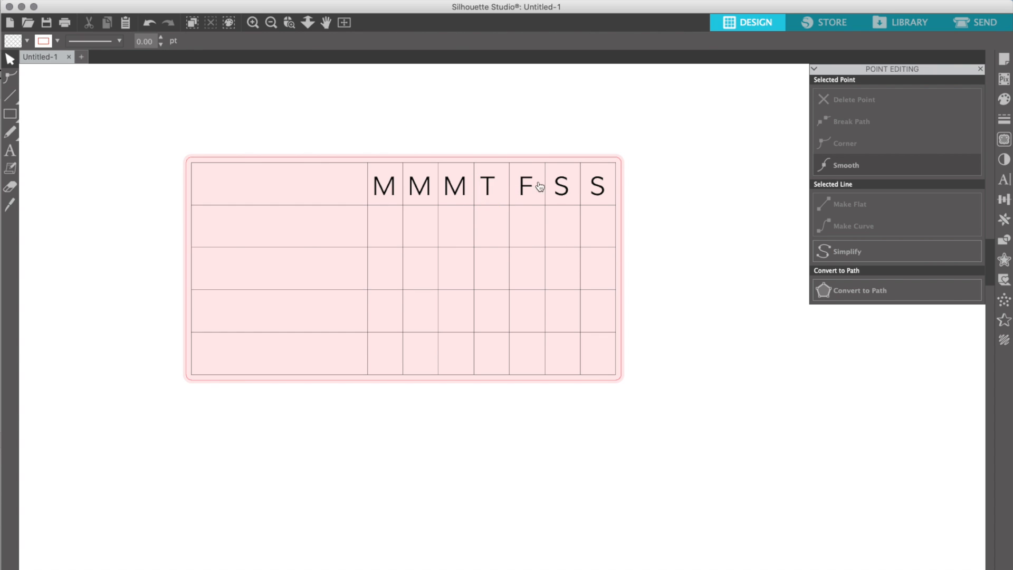
{"action": "left_click", "coordinate": [488, 185]}
{"action": "key", "text": "super+z"}
{"action": "left_click", "coordinate": [497, 192]}
{"action": "left_click", "coordinate": [488, 190]}
{"action": "key", "text": "Right"}
{"action": "key", "text": "Right"}
Change the M in the third narrow column to W and center it in its cell
{"action": "left_click", "coordinate": [458, 189]}
{"action": "double_click", "coordinate": [456, 190]}
{"action": "key", "text": "BackSpace"}
{"action": "type", "text": "W"}
{"action": "left_click", "coordinate": [664, 207]}
{"action": "left_click", "coordinate": [454, 192]}
{"action": "left_click", "coordinate": [454, 191]}
Change the M in the second narrow column to T and center it in its cell
{"action": "left_click", "coordinate": [420, 194]}
{"action": "double_click", "coordinate": [420, 194]}
{"action": "key", "text": "BackSpace"}
{"action": "type", "text": "T"}
{"action": "left_click", "coordinate": [758, 222]}
{"action": "left_click", "coordinate": [423, 197]}
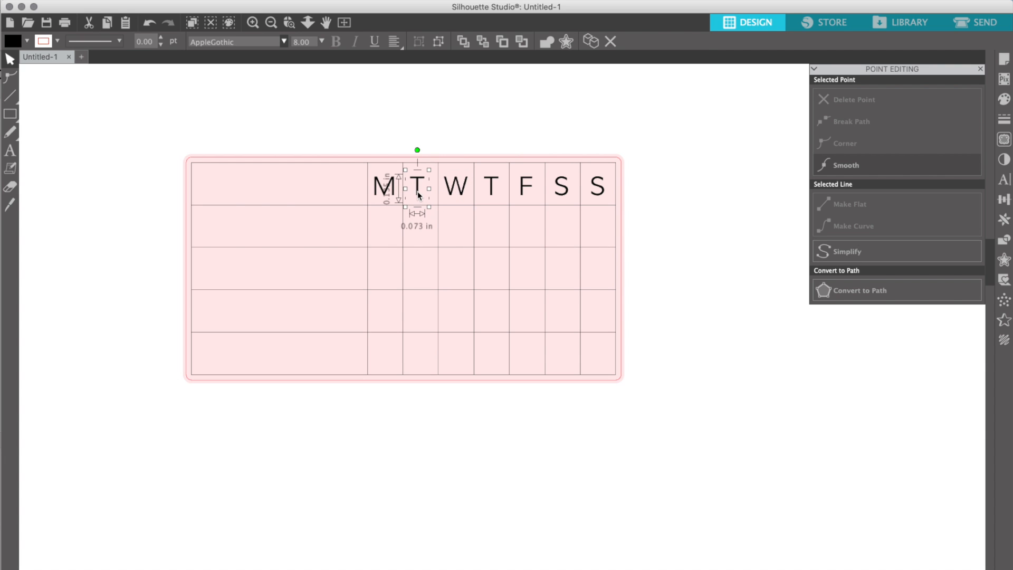
{"action": "left_click", "coordinate": [385, 196]}
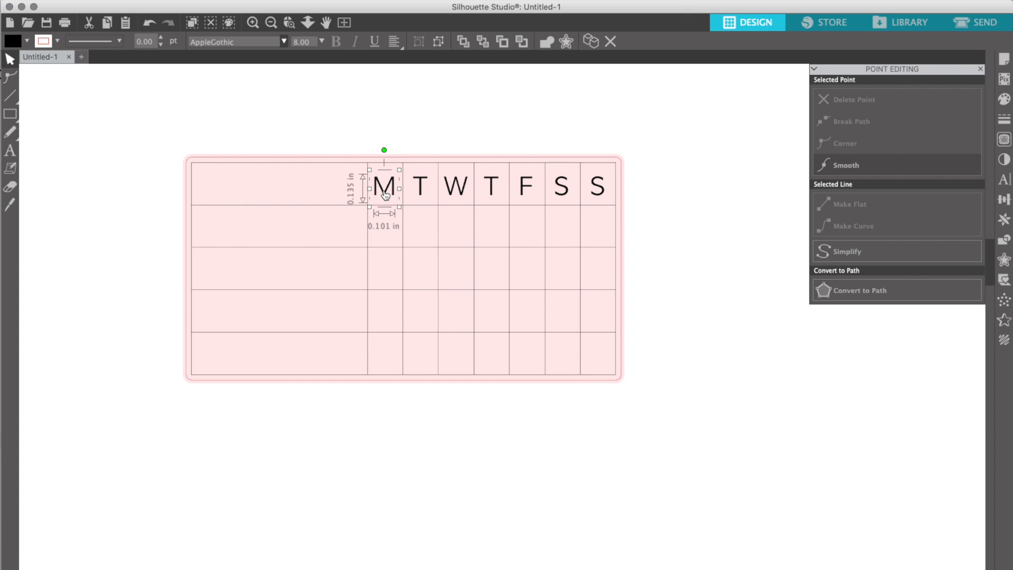
{"action": "left_click", "coordinate": [703, 212]}
Duplicate the M, change the copy's text to "yoga + med" and place it in the wide cell of the second row
{"action": "left_click", "coordinate": [389, 191]}
{"action": "key", "text": "super+v"}
{"action": "left_click_drag", "start_coordinate": [411, 217], "coordinate": [421, 452]}
{"action": "double_click", "coordinate": [421, 452]}
{"action": "key", "text": "BackSpace"}
{"action": "type", "text": "yoga + med"}
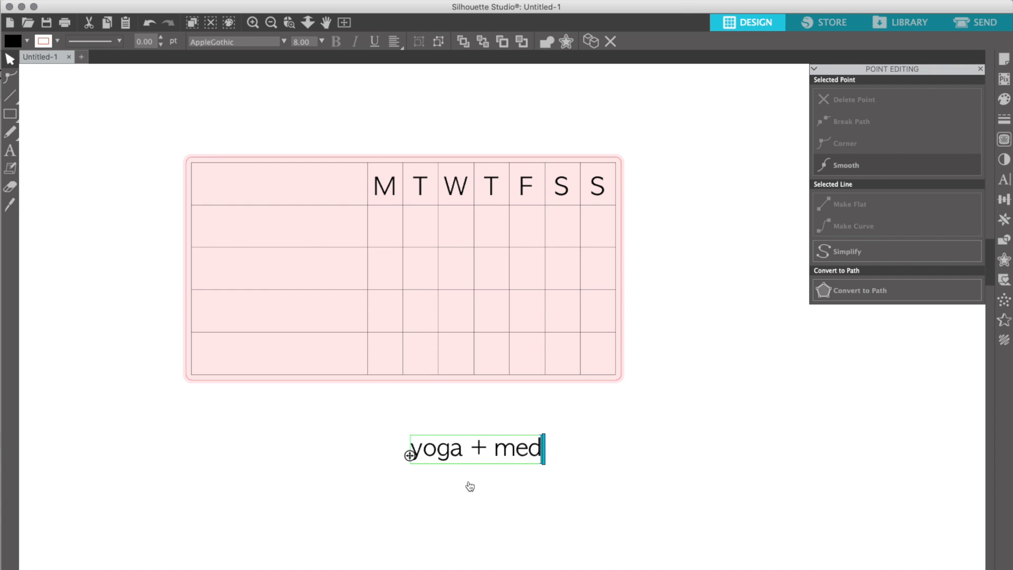
{"action": "left_click", "coordinate": [538, 482]}
{"action": "left_click_drag", "start_coordinate": [510, 458], "coordinate": [298, 236]}
Paste another copy of the M below the grid and change its text to "meds"
{"action": "key", "text": "super+v"}
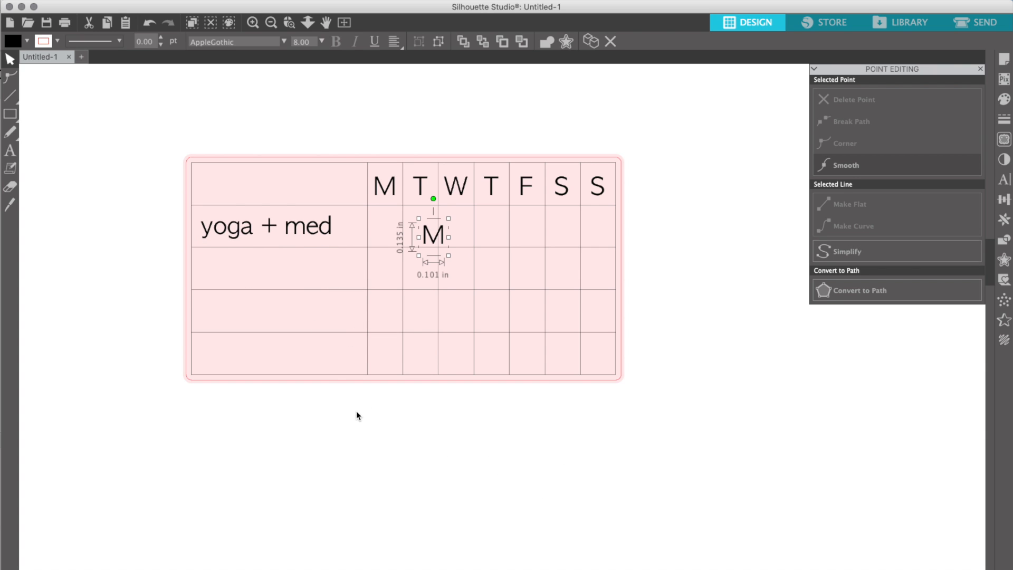
{"action": "left_click_drag", "start_coordinate": [429, 242], "coordinate": [418, 448]}
{"action": "double_click", "coordinate": [419, 449]}
{"action": "type", "text": "meds"}
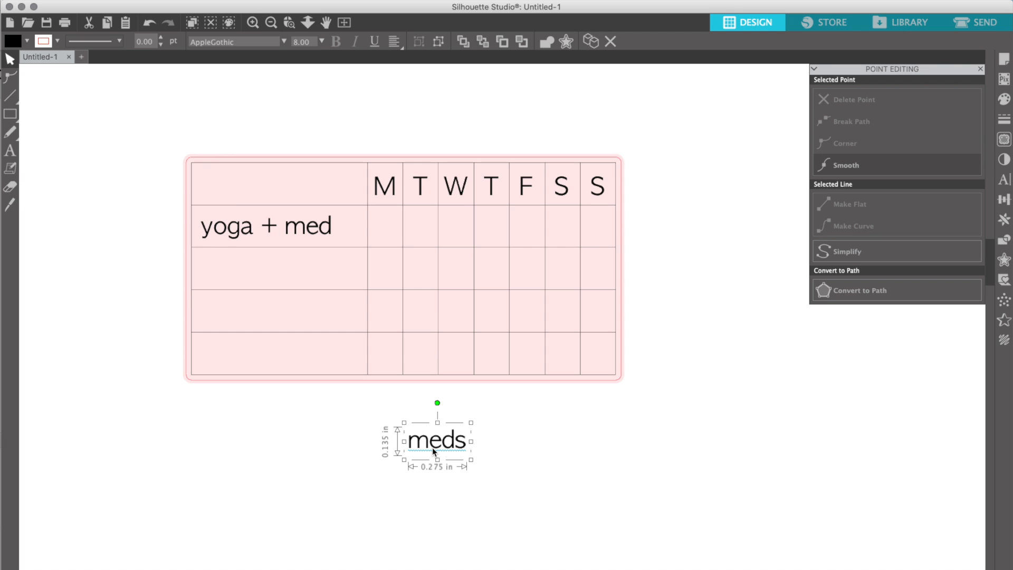
Duplicate the "meds" label and change the copy's text to "collagen"
{"action": "key", "text": "super+c"}
{"action": "key", "text": "super+v"}
{"action": "double_click", "coordinate": [454, 465]}
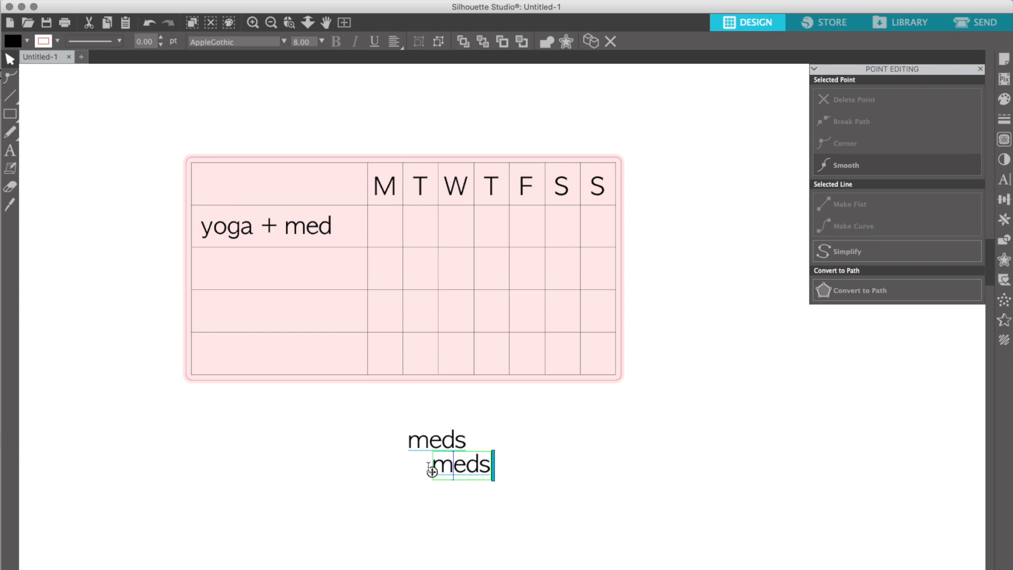
{"action": "double_click", "coordinate": [490, 470]}
{"action": "key", "text": "BackSpace"}
{"action": "type", "text": "collagen"}
Paste another copy of the "meds" label and change its text to "journal"
{"action": "left_click", "coordinate": [494, 498]}
{"action": "key", "text": "super+v"}
{"action": "double_click", "coordinate": [480, 492]}
{"action": "key", "text": "BackSpace"}
{"action": "type", "text": "journal"}
Place collagen, meds and journal in the wide cells of the third, fourth and fifth rows
{"action": "left_click_drag", "start_coordinate": [467, 460], "coordinate": [235, 264]}
{"action": "left_click_drag", "start_coordinate": [422, 438], "coordinate": [226, 311]}
{"action": "left_click_drag", "start_coordinate": [485, 471], "coordinate": [228, 338]}
Select the four habit labels and distribute them with equal vertical spacing
{"action": "left_click", "coordinate": [234, 316], "text": "shift"}
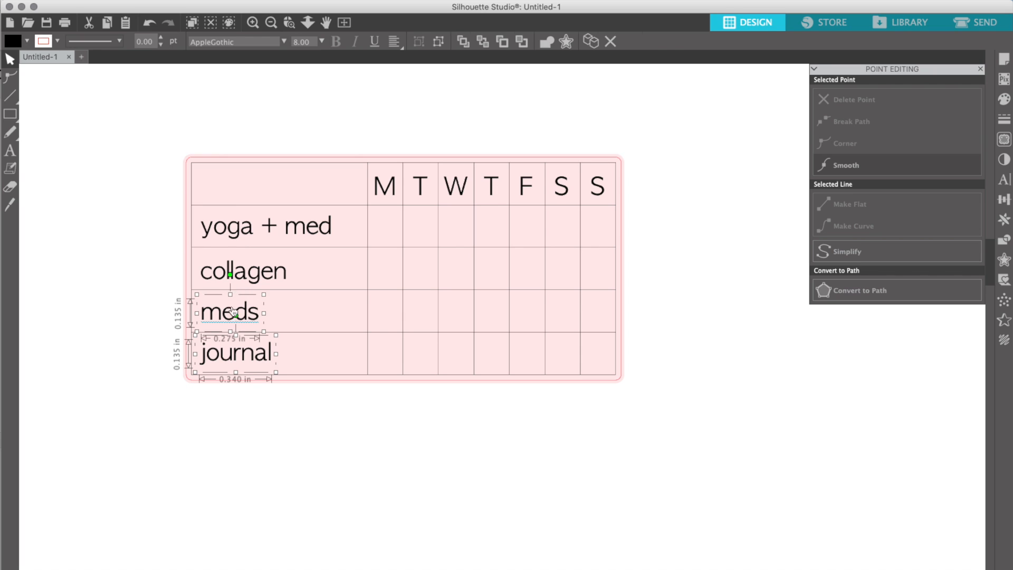
{"action": "left_click", "coordinate": [232, 272], "text": "shift"}
{"action": "left_click", "coordinate": [226, 235], "text": "shift"}
{"action": "left_click", "coordinate": [1004, 201]}
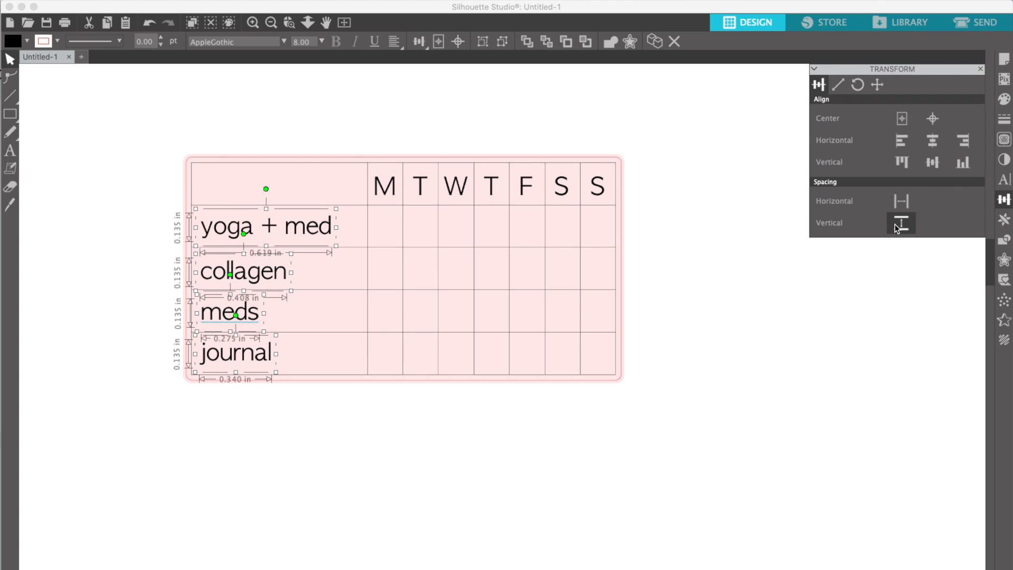
{"action": "left_click", "coordinate": [902, 222]}
{"action": "left_click", "coordinate": [758, 335]}
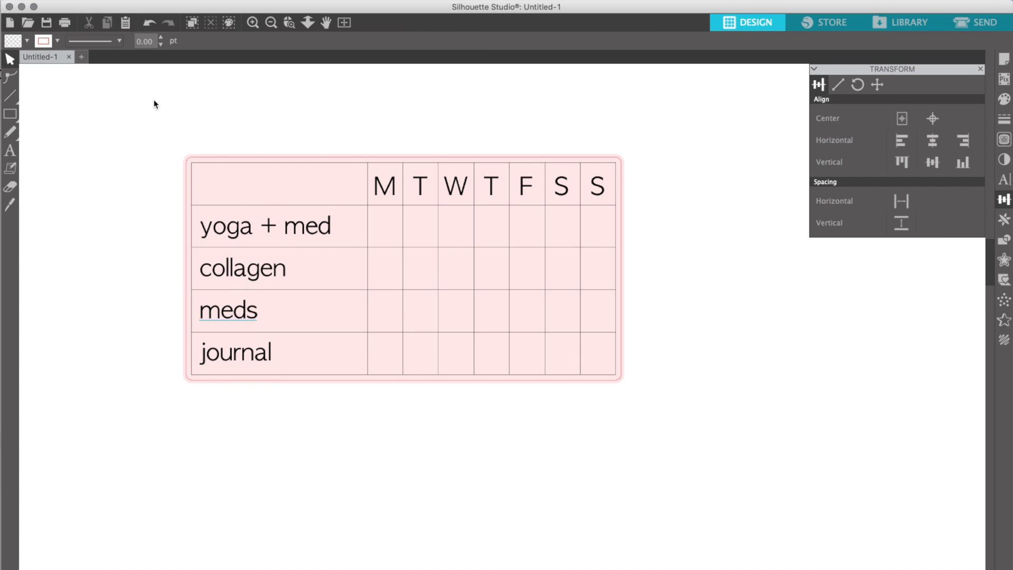
Select all parts of the tracker sticker and group them into one object
{"action": "left_click_drag", "start_coordinate": [132, 128], "coordinate": [694, 421]}
{"action": "right_click", "coordinate": [584, 371]}
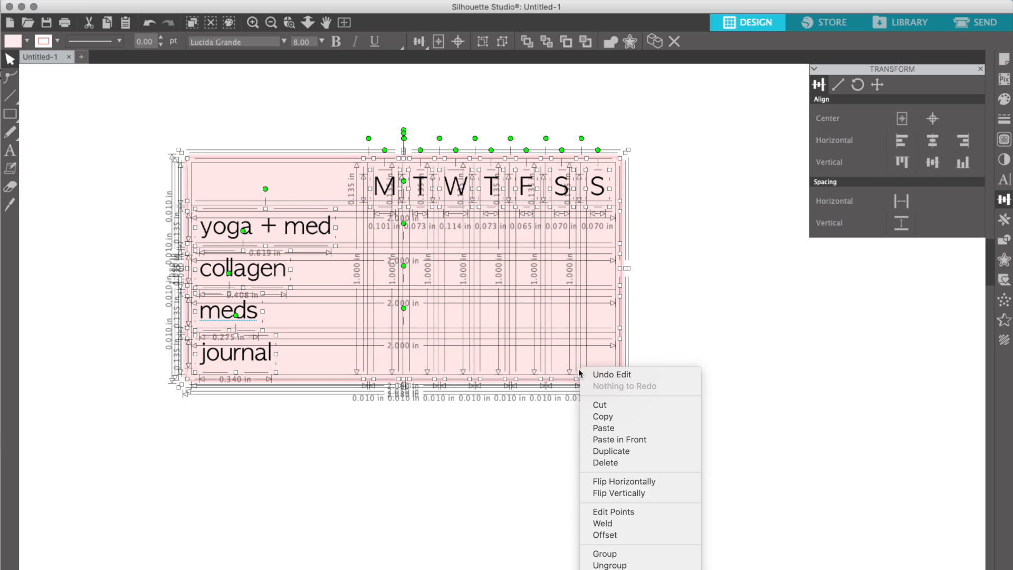
{"action": "left_click", "coordinate": [611, 554]}
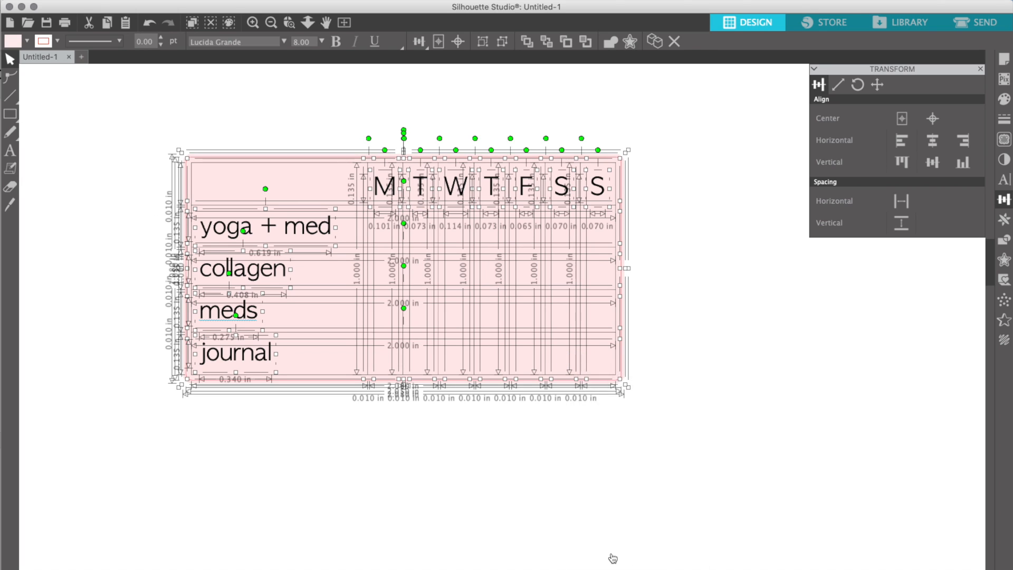
{"action": "left_click", "coordinate": [613, 558]}
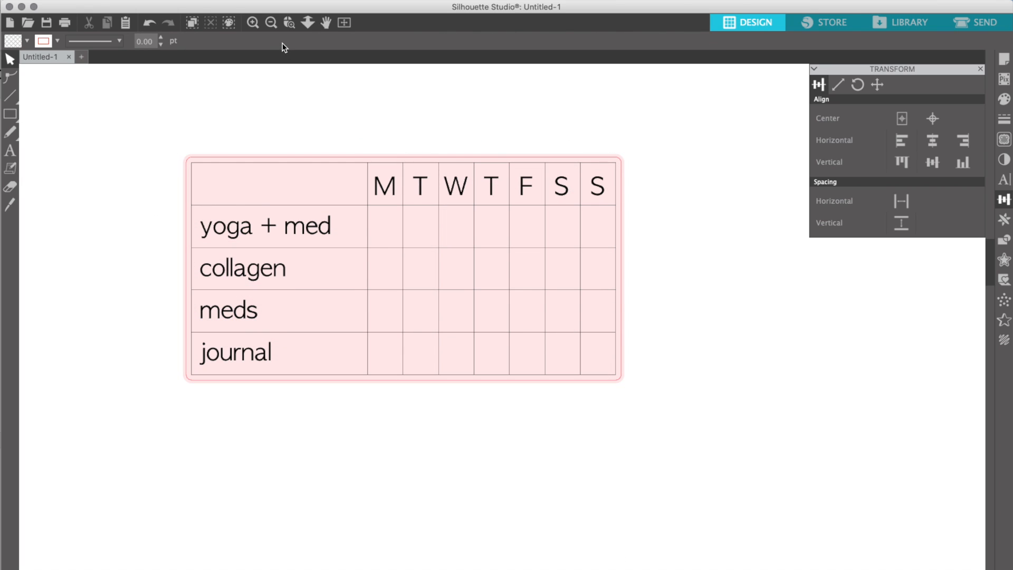
Set up the cut job by line color and exclude the black RGB (0,0,0) lines from cutting
{"action": "left_click", "coordinate": [969, 22]}
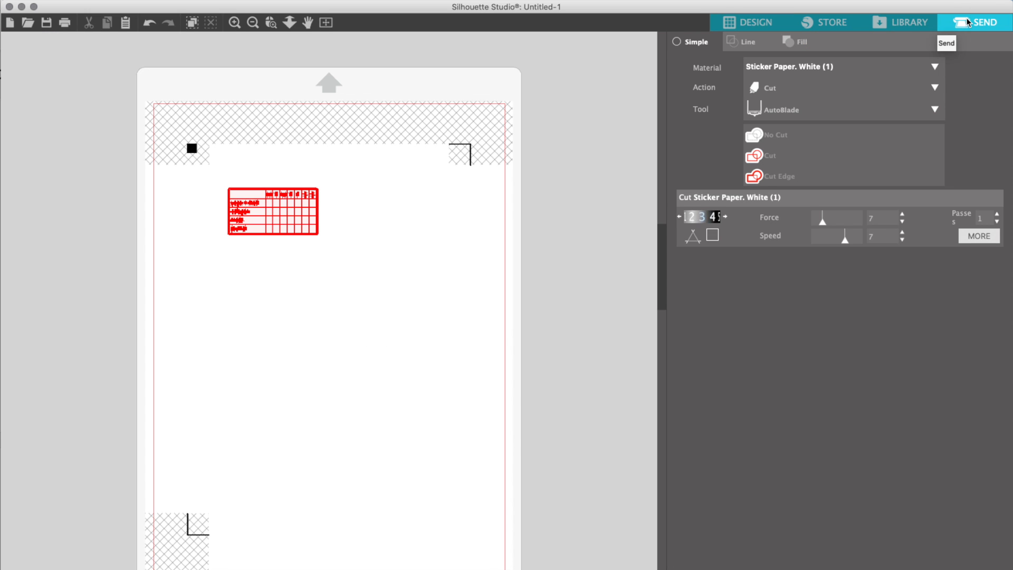
{"action": "left_click", "coordinate": [754, 42]}
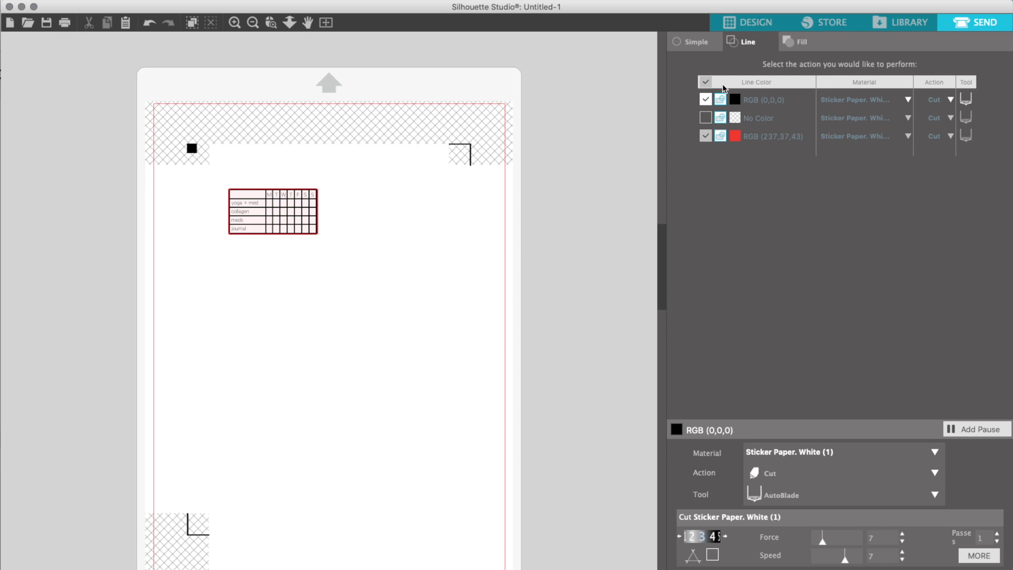
{"action": "left_click", "coordinate": [706, 100]}
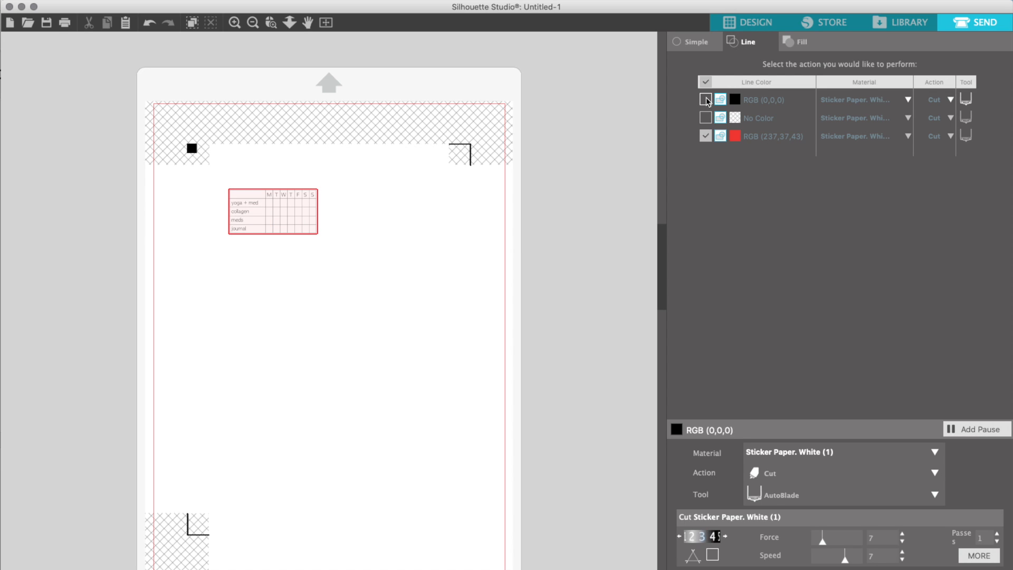
Examine the cut preview up close around the sticker's outline, grid lines and text
{"action": "left_click", "coordinate": [235, 22]}
{"action": "left_click", "coordinate": [235, 23]}
{"action": "scroll", "coordinate": [215, 144], "scroll_direction": "up", "scroll_amount": 3}
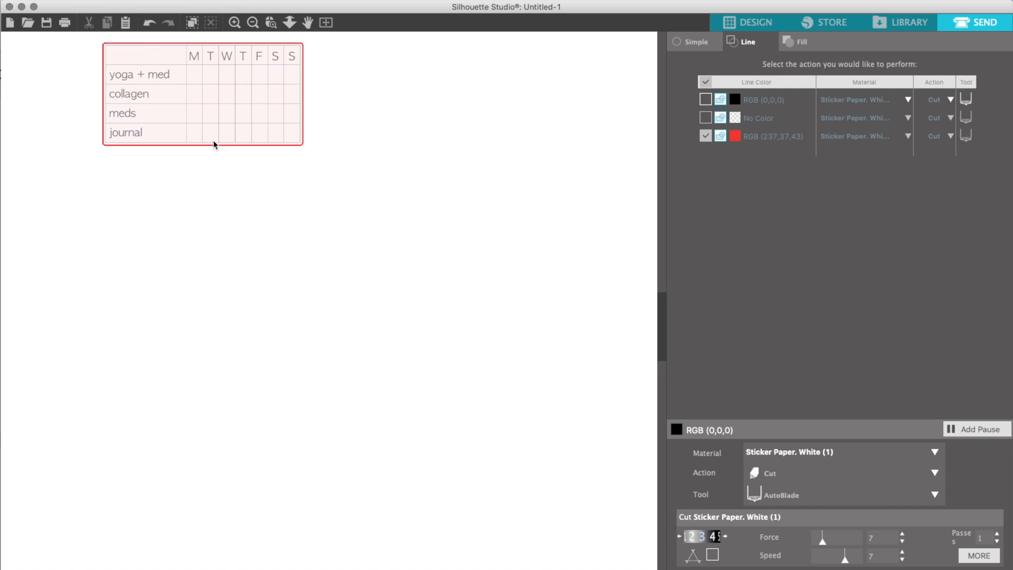
{"action": "scroll", "coordinate": [215, 144], "scroll_direction": "left", "scroll_amount": 3}
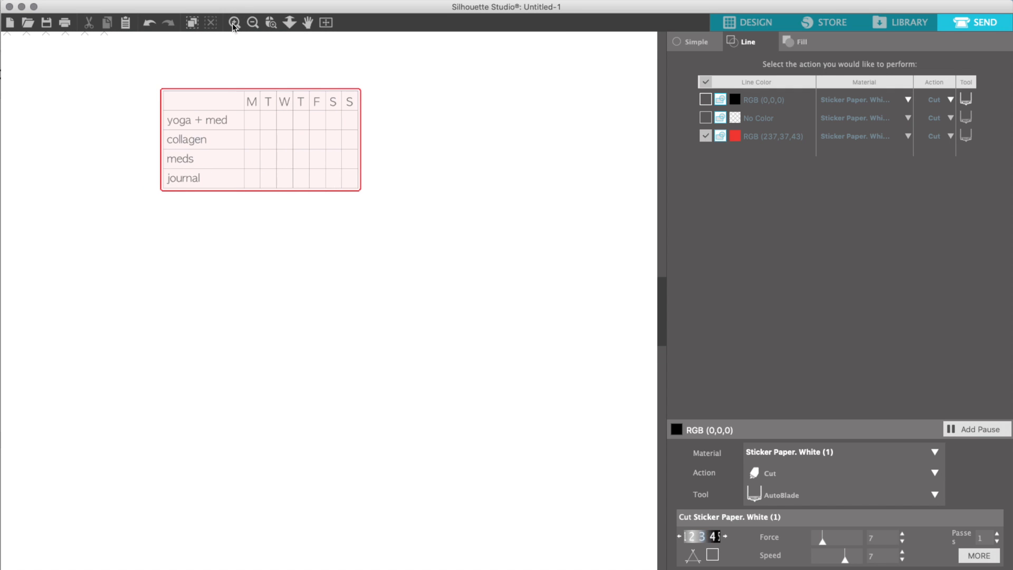
{"action": "left_click", "coordinate": [235, 26]}
{"action": "left_click", "coordinate": [234, 26]}
{"action": "scroll", "coordinate": [223, 84], "scroll_direction": "up", "scroll_amount": 5}
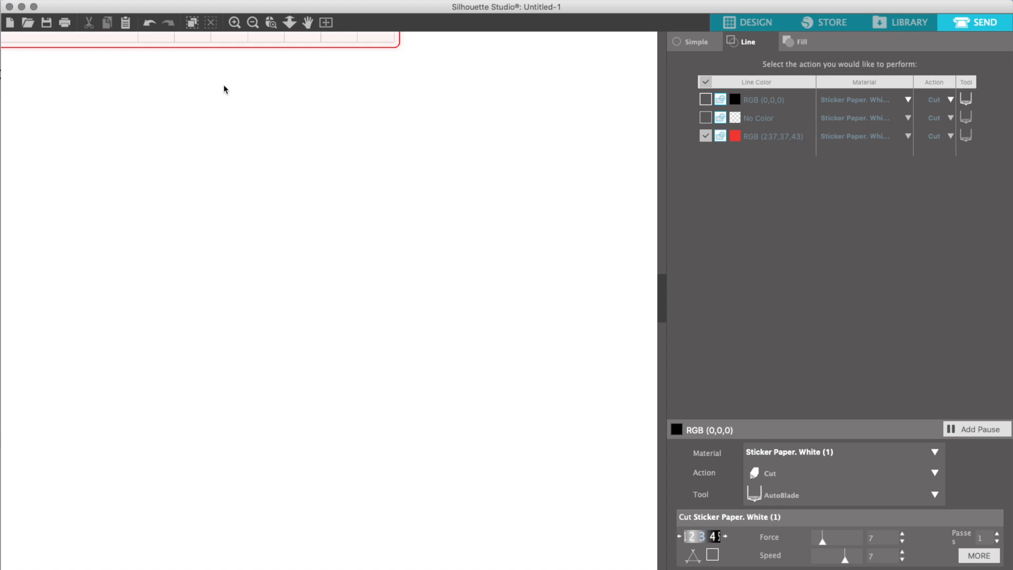
{"action": "scroll", "coordinate": [223, 89], "scroll_direction": "up", "scroll_amount": 4}
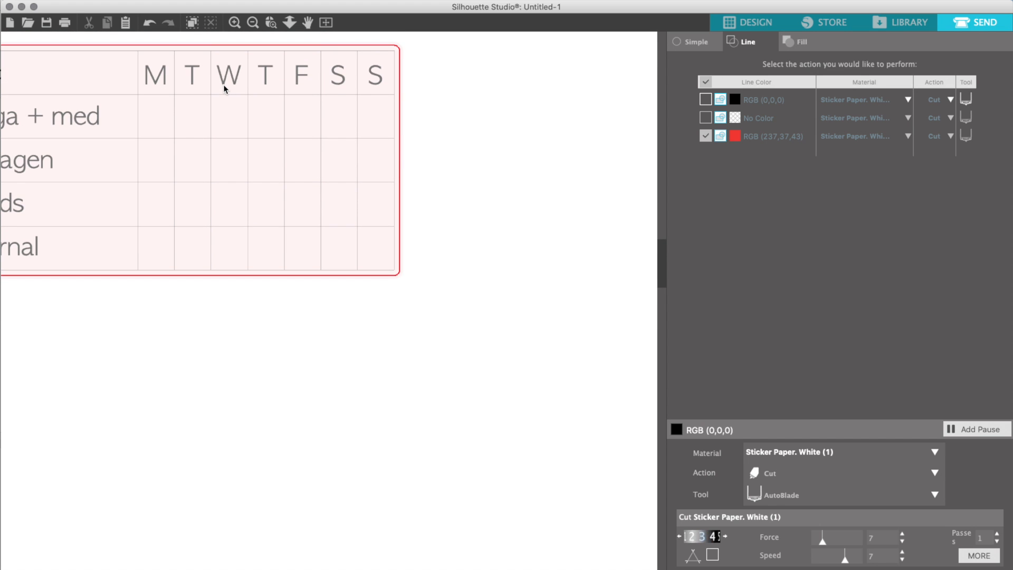
{"action": "scroll", "coordinate": [224, 89], "scroll_direction": "left", "scroll_amount": 5}
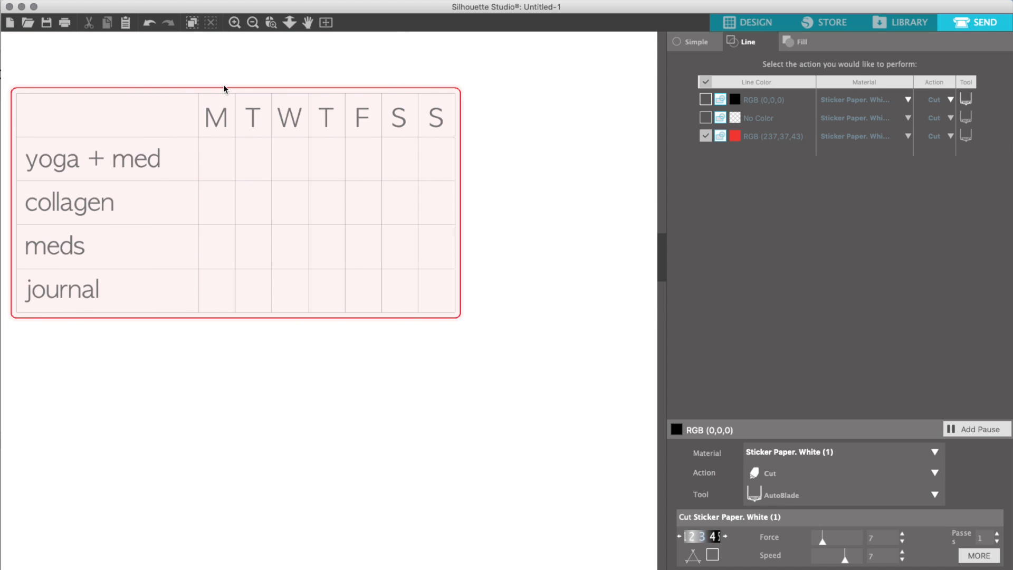
{"action": "scroll", "coordinate": [223, 84], "scroll_direction": "left", "scroll_amount": 2}
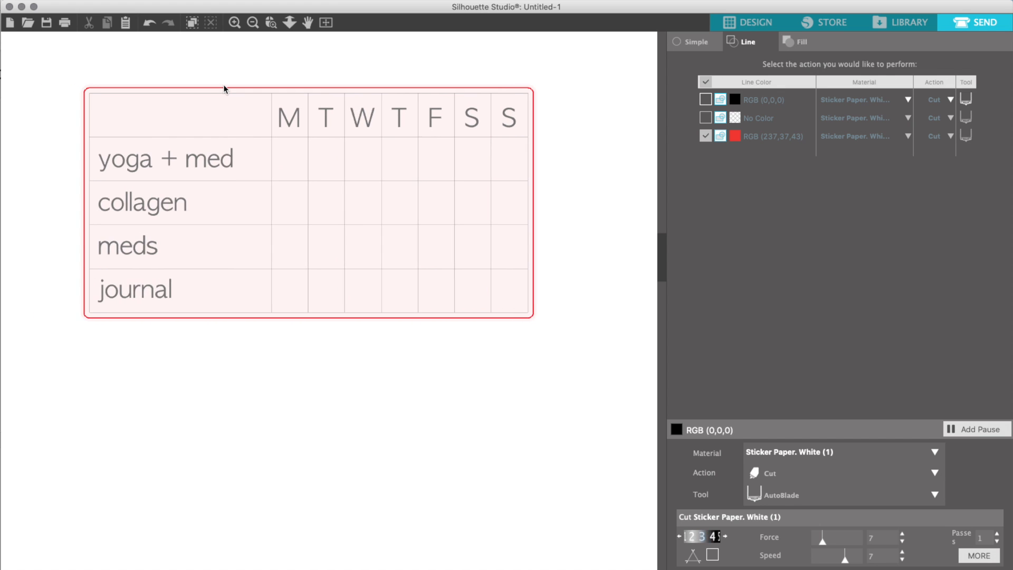
{"action": "left_click", "coordinate": [235, 24]}
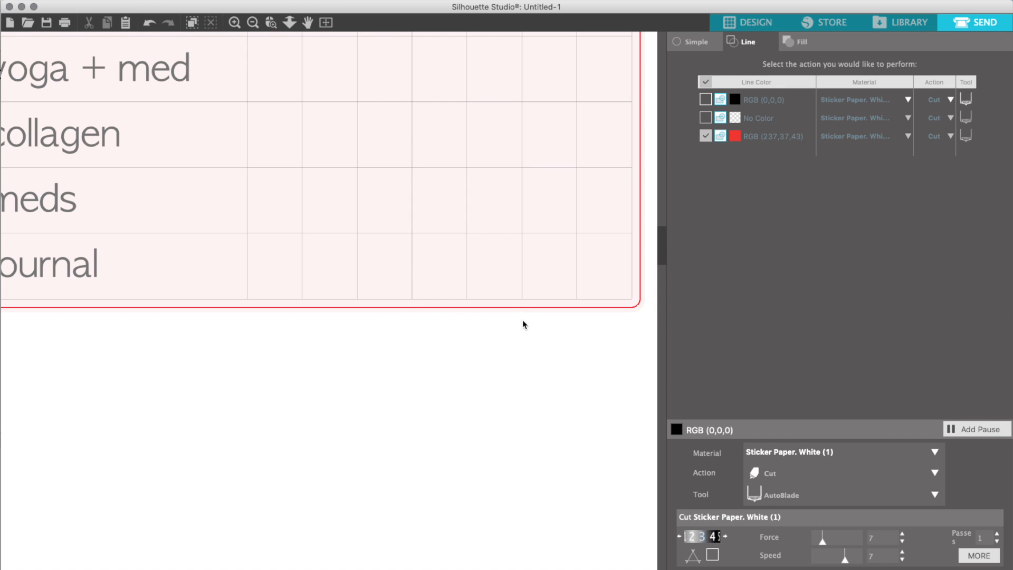
{"action": "left_click", "coordinate": [253, 22]}
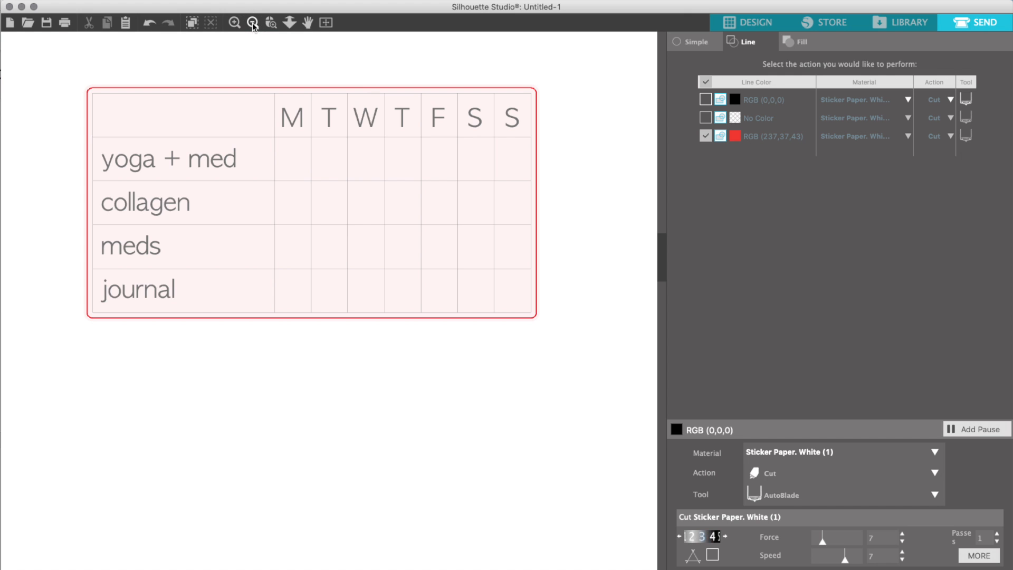
{"action": "left_click", "coordinate": [253, 23]}
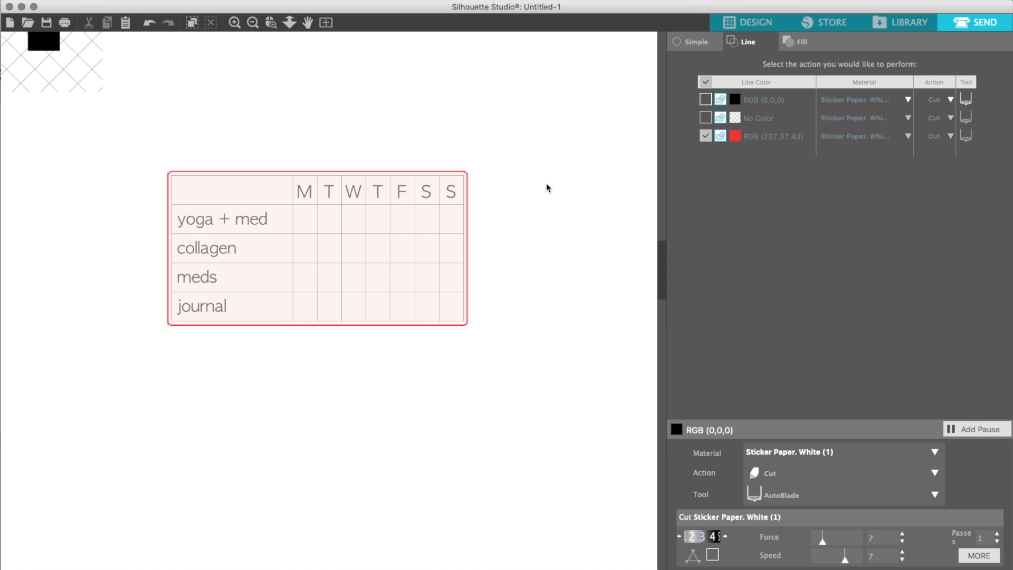
{"action": "left_click", "coordinate": [256, 27]}
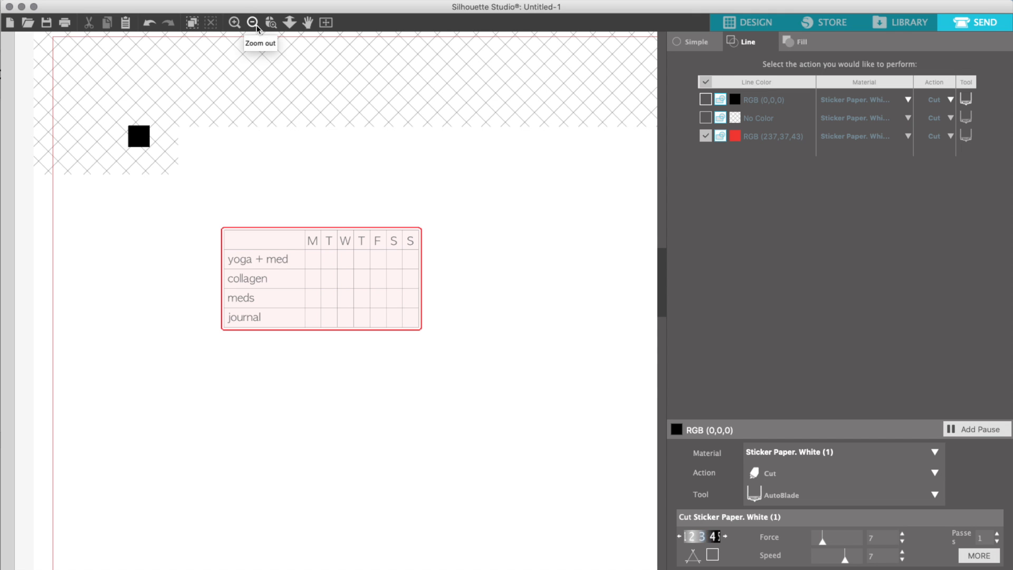
Return to the design workspace and move the sticker closer to the page's upper-left registration mark
{"action": "left_click", "coordinate": [745, 26]}
{"action": "left_click_drag", "start_coordinate": [473, 275], "coordinate": [403, 243]}
{"action": "left_click", "coordinate": [272, 24]}
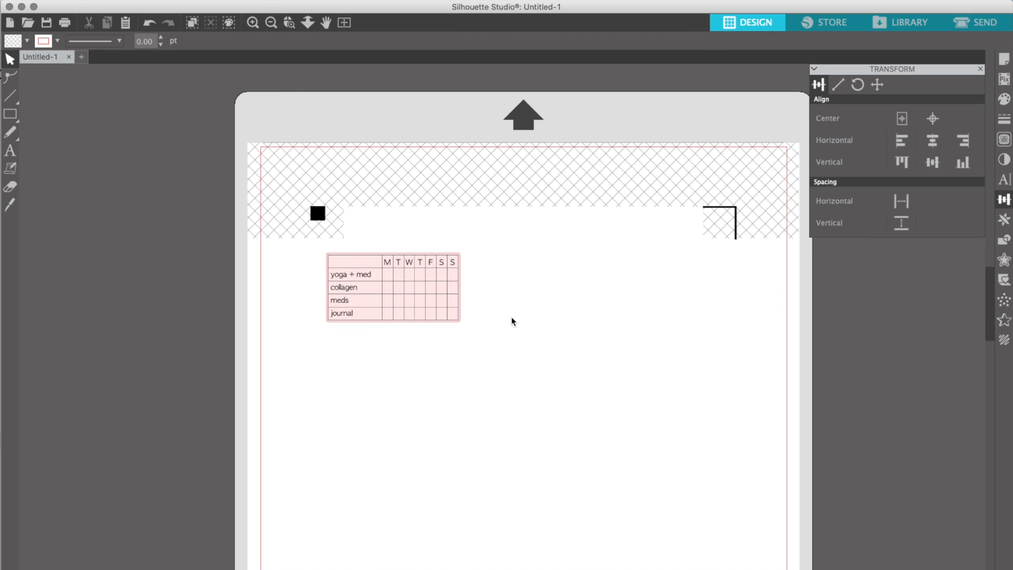
Replicate the sticker into a row of three and repeat that row down the page
{"action": "left_click", "coordinate": [1004, 219]}
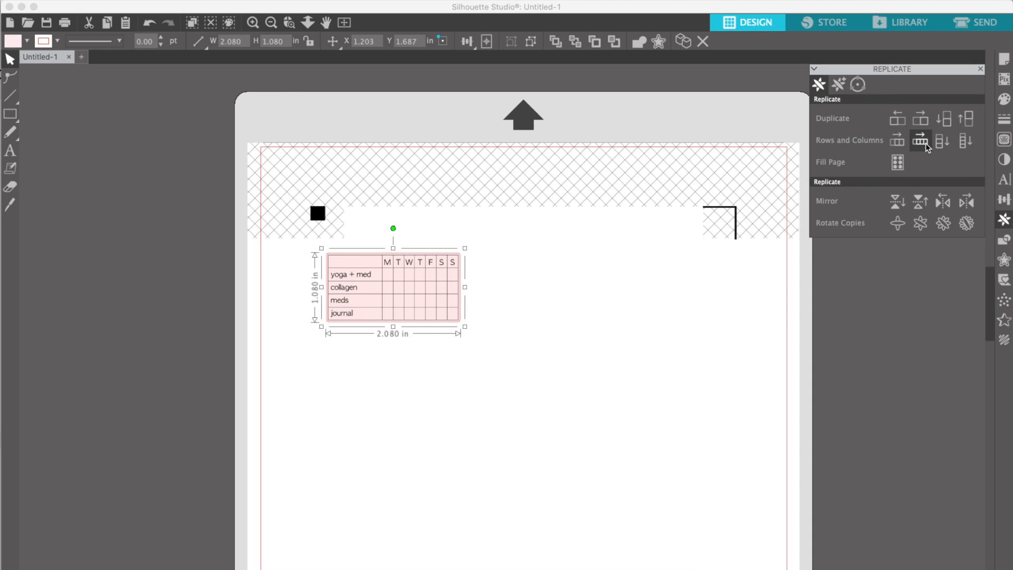
{"action": "left_click", "coordinate": [903, 143]}
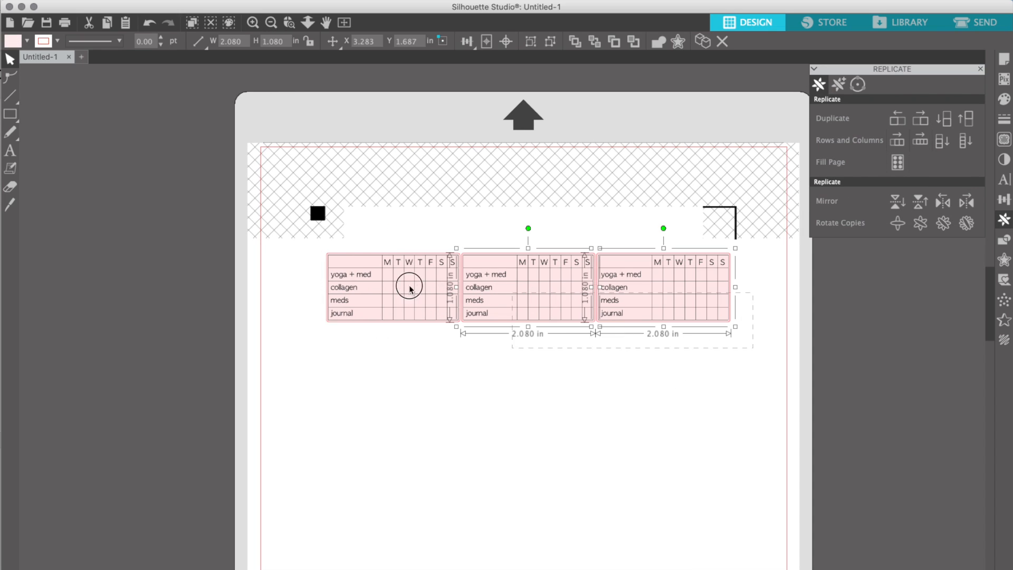
{"action": "scroll", "coordinate": [762, 330], "scroll_direction": "down", "scroll_amount": 5}
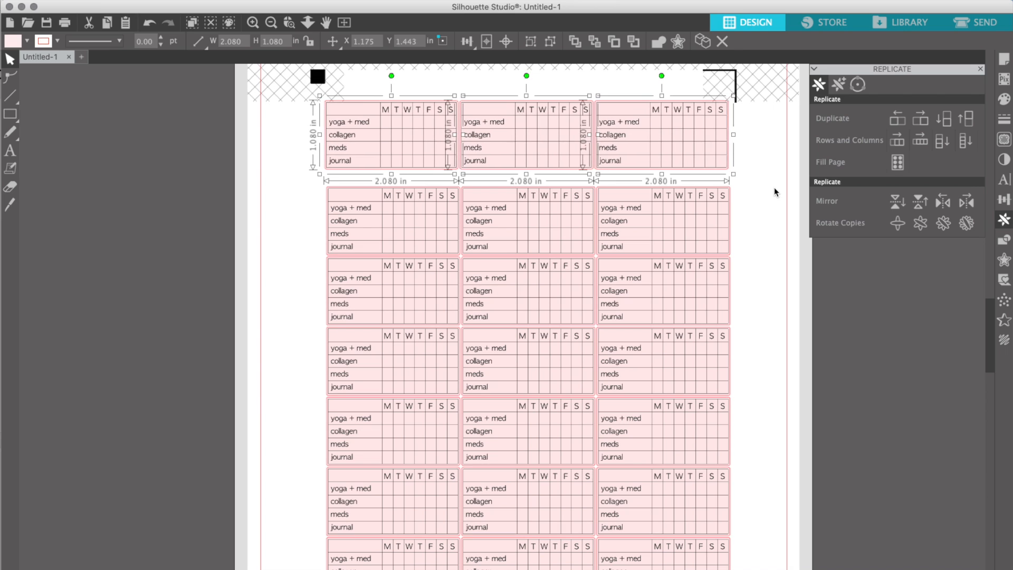
Nudge the first sticker of the top row leftward to about X 1.044 in
{"action": "key", "text": "Left"}
{"action": "key", "text": "Left"}
{"action": "key", "text": "Left"}
{"action": "key", "text": "Left"}
{"action": "key", "text": "Left"}
{"action": "key", "text": "Left"}
{"action": "key", "text": "Left"}
{"action": "key", "text": "Left"}
{"action": "key", "text": "Left"}
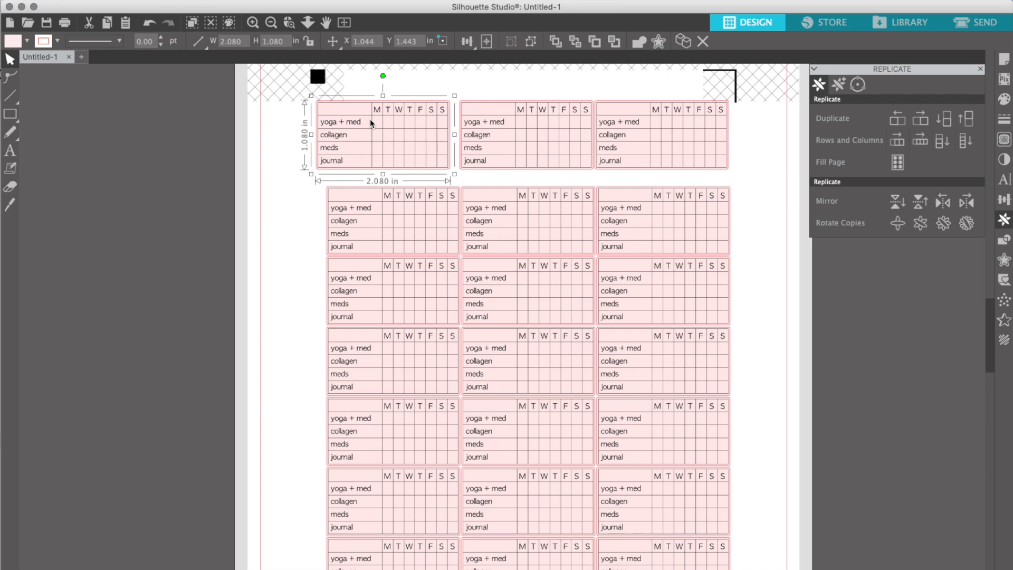
Select the three stickers of the bottom row and nudge them down to just above the lower registration mark
{"action": "scroll", "coordinate": [370, 123], "scroll_direction": "down", "scroll_amount": 4}
{"action": "left_click_drag", "start_coordinate": [310, 500], "coordinate": [740, 493]}
{"action": "key", "text": "Down"}
{"action": "key", "text": "Down"}
{"action": "key", "text": "Down"}
{"action": "key", "text": "Down"}
{"action": "key", "text": "Down"}
{"action": "key", "text": "Down"}
{"action": "key", "text": "Down"}
{"action": "key", "text": "Down"}
{"action": "key", "text": "Down"}
{"action": "key", "text": "Down"}
{"action": "key", "text": "Down"}
{"action": "key", "text": "Down"}
{"action": "key", "text": "Down"}
{"action": "key", "text": "Down"}
{"action": "key", "text": "Down"}
{"action": "key", "text": "Down"}
{"action": "key", "text": "Down"}
{"action": "key", "text": "Down"}
{"action": "key", "text": "Down"}
{"action": "key", "text": "Down"}
{"action": "key", "text": "Down"}
{"action": "key", "text": "Down"}
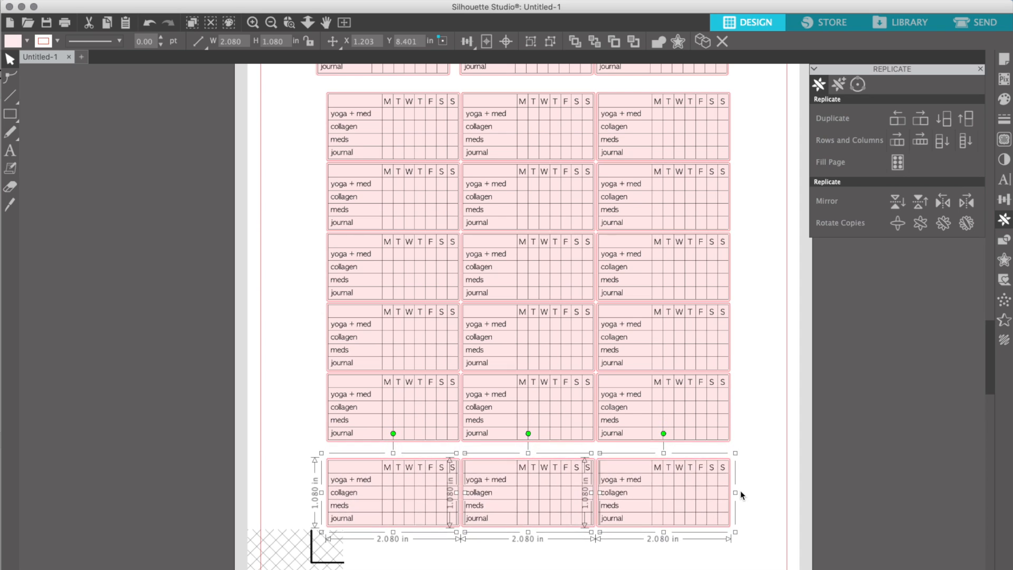
Select all stickers of the right column and space them evenly in the vertical direction
{"action": "left_click", "coordinate": [780, 488]}
{"action": "scroll", "coordinate": [743, 372], "scroll_direction": "up", "scroll_amount": 2}
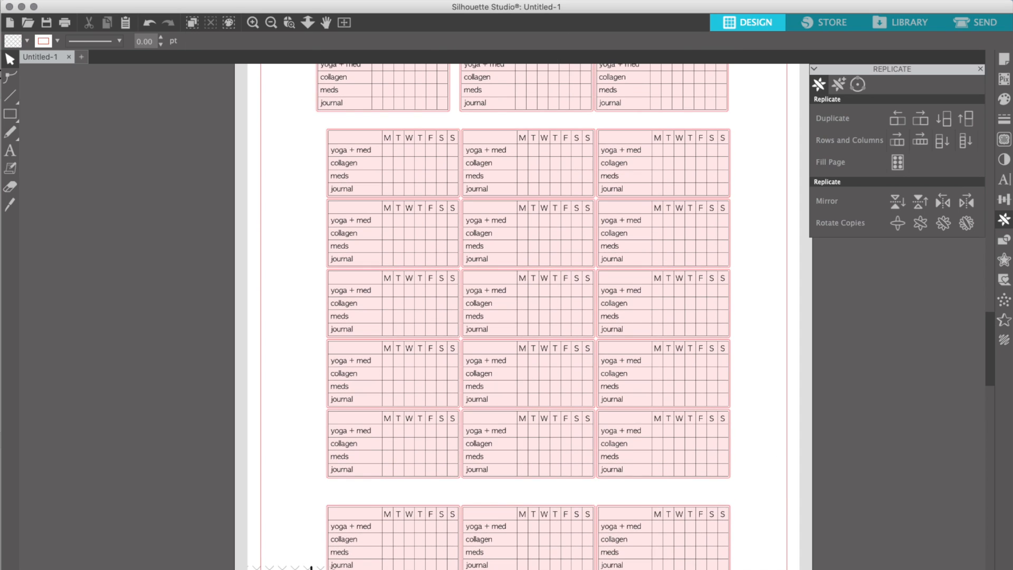
{"action": "left_click", "coordinate": [1004, 199]}
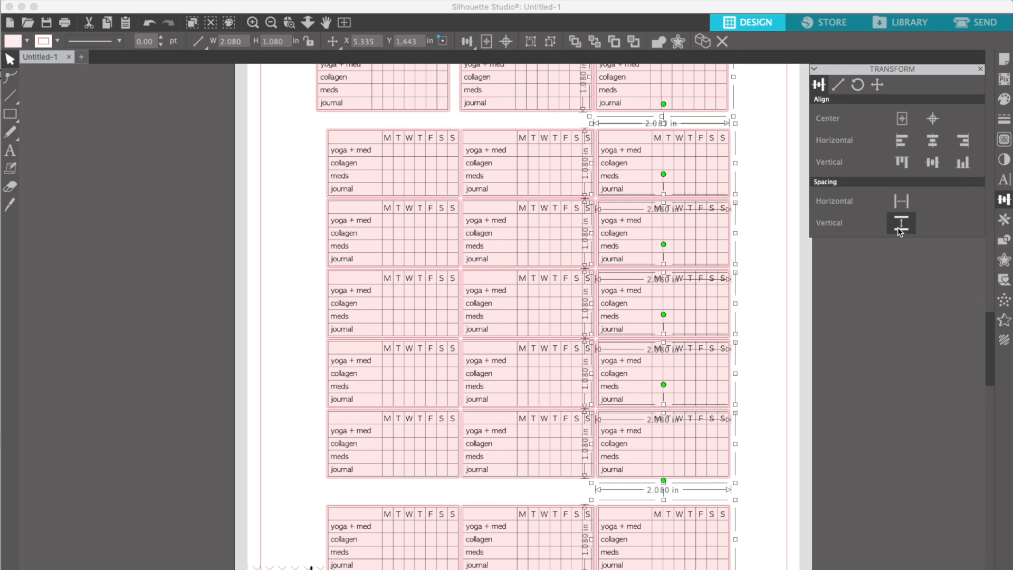
{"action": "left_click", "coordinate": [900, 232]}
Select all stickers of the middle column and space them evenly in the vertical direction
{"action": "left_click", "coordinate": [502, 113]}
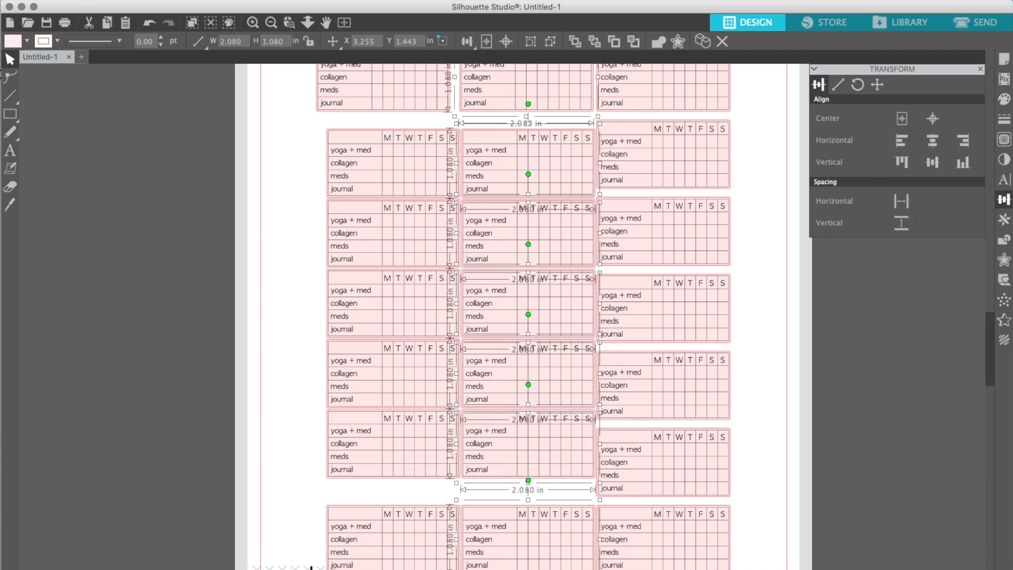
{"action": "left_click", "coordinate": [703, 84]}
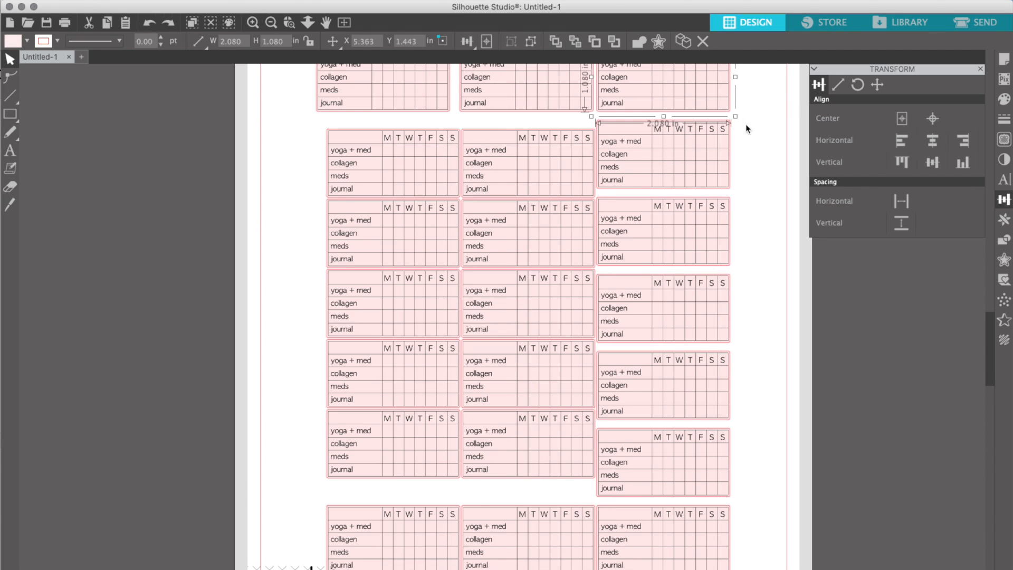
{"action": "left_click_drag", "start_coordinate": [531, 568], "coordinate": [493, 160]}
{"action": "left_click_drag", "start_coordinate": [520, 567], "coordinate": [507, 92]}
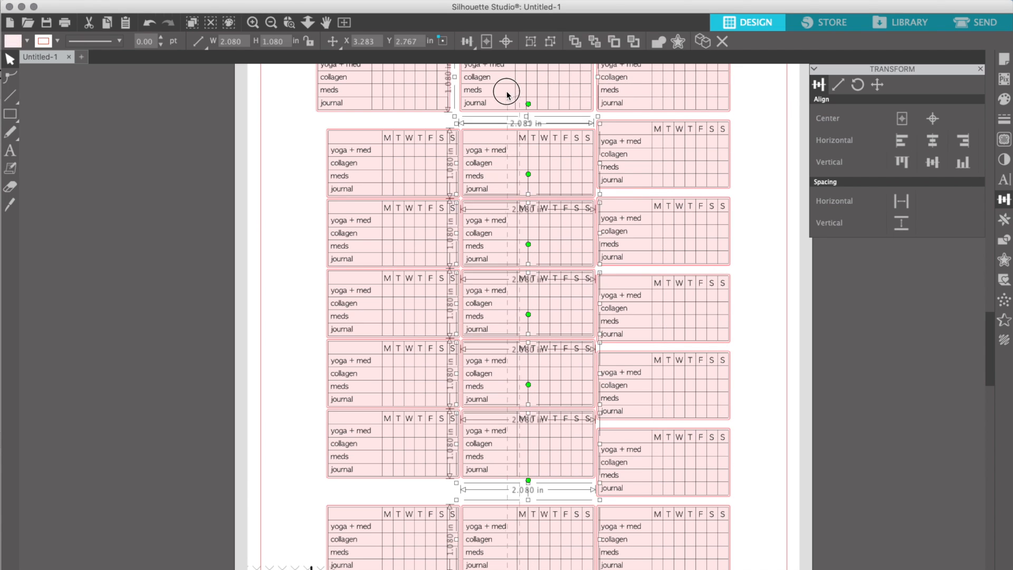
{"action": "left_click", "coordinate": [901, 225]}
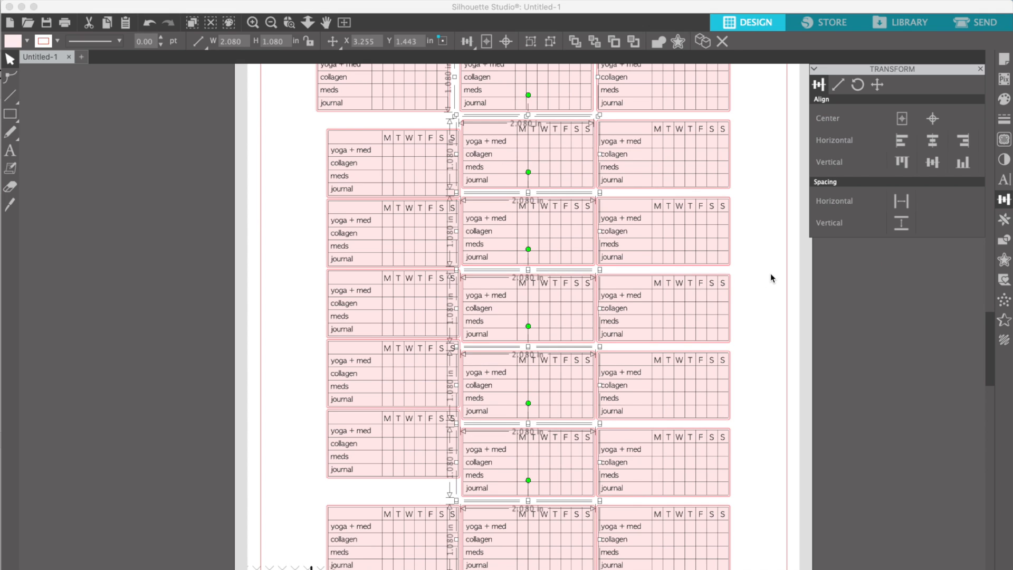
Space the left column's stickers evenly in the vertical direction and align them along their left edges
{"action": "left_click_drag", "start_coordinate": [401, 567], "coordinate": [403, 140]}
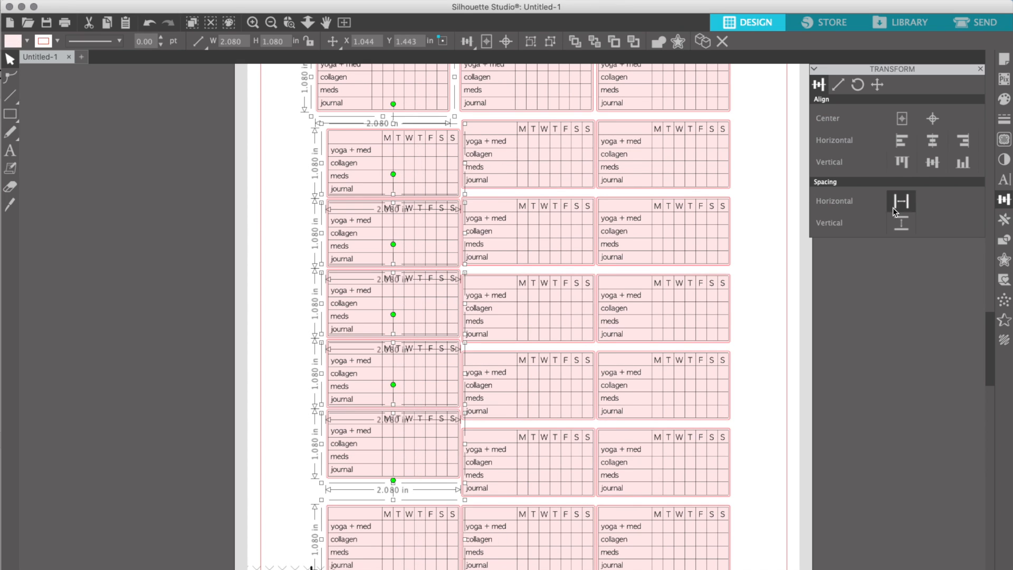
{"action": "left_click", "coordinate": [902, 222]}
{"action": "left_click", "coordinate": [900, 137]}
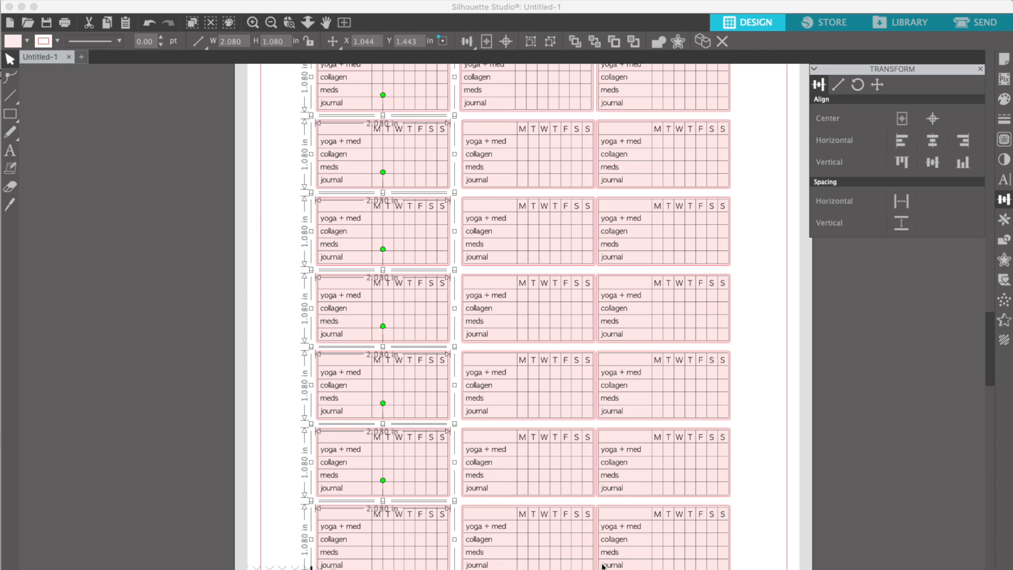
Space the three stickers evenly in the horizontal direction in the bottom row and in the row directly above it
{"action": "left_click", "coordinate": [628, 558]}
{"action": "left_click", "coordinate": [527, 552], "text": "shift"}
{"action": "left_click", "coordinate": [427, 547], "text": "shift"}
{"action": "left_click", "coordinate": [901, 201]}
{"action": "left_click", "coordinate": [722, 460]}
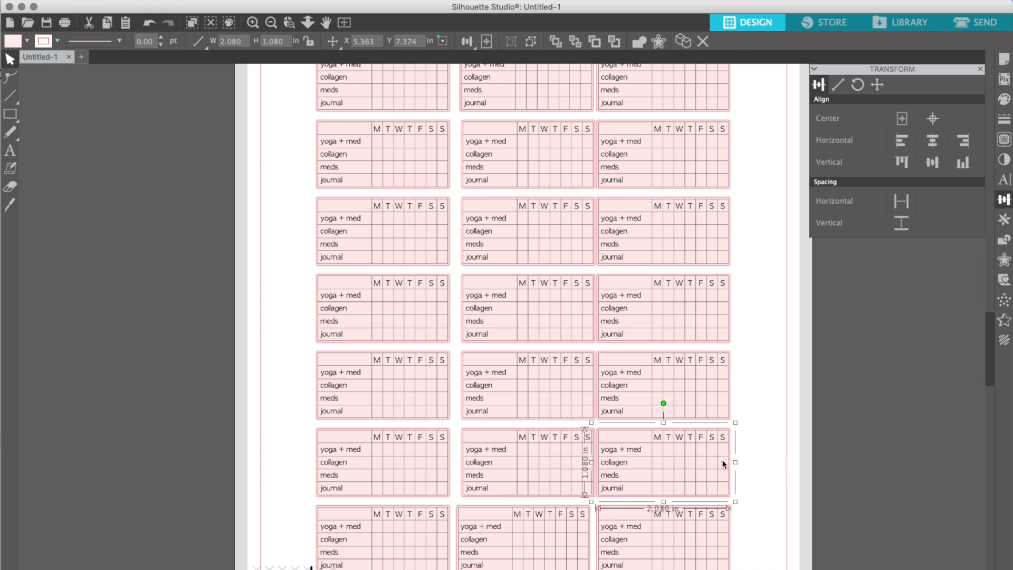
{"action": "left_click", "coordinate": [527, 458], "text": "shift"}
{"action": "left_click", "coordinate": [398, 445], "text": "shift"}
{"action": "left_click", "coordinate": [901, 202]}
Apply even horizontal spacing to each of the remaining rows of stickers up to the top row
{"action": "left_click_drag", "start_coordinate": [387, 465], "coordinate": [386, 312]}
{"action": "left_click", "coordinate": [900, 202]}
{"action": "left_click_drag", "start_coordinate": [746, 220], "coordinate": [393, 242]}
{"action": "left_click", "coordinate": [901, 202]}
{"action": "left_click_drag", "start_coordinate": [751, 153], "coordinate": [394, 161]}
{"action": "left_click", "coordinate": [901, 201]}
{"action": "left_click_drag", "start_coordinate": [755, 100], "coordinate": [422, 87]}
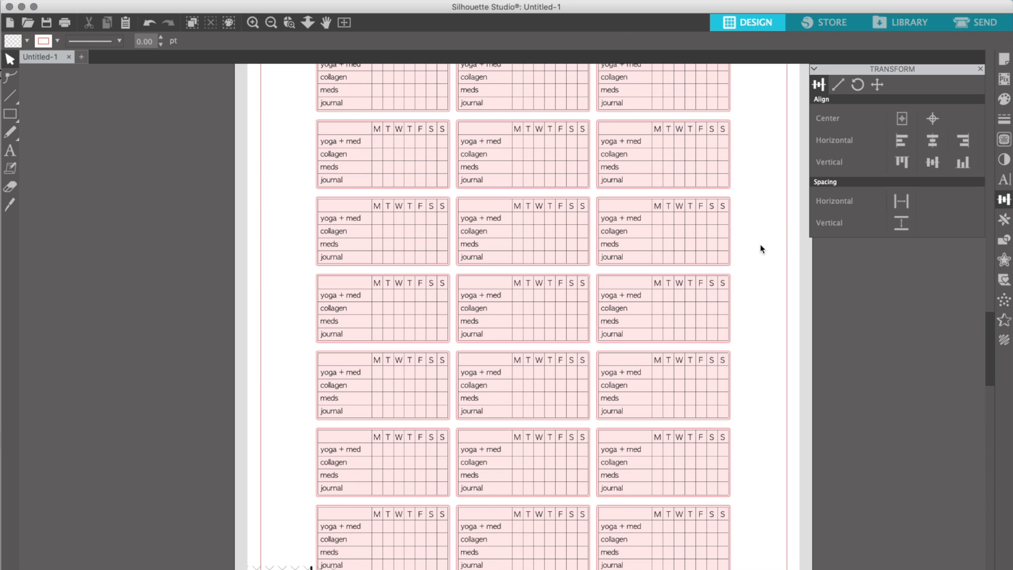
{"action": "left_click", "coordinate": [748, 251]}
Select the three stickers of the bottom row and nudge them up closer to the row above
{"action": "scroll", "coordinate": [748, 251], "scroll_direction": "up", "scroll_amount": 4}
{"action": "scroll", "coordinate": [748, 253], "scroll_direction": "down", "scroll_amount": 3}
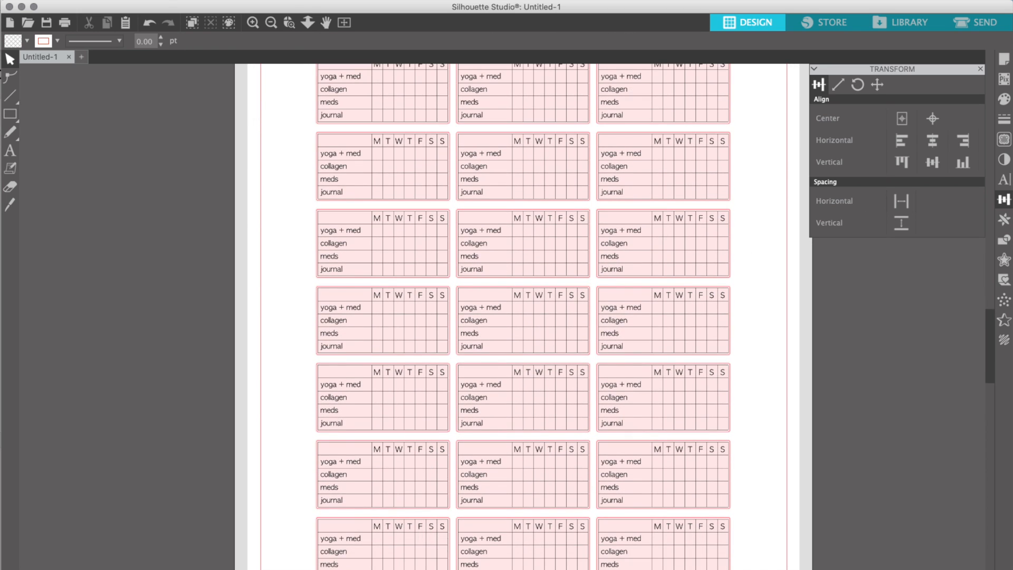
{"action": "left_click_drag", "start_coordinate": [755, 565], "coordinate": [372, 552]}
{"action": "key", "text": "Up"}
{"action": "key", "text": "Up"}
{"action": "key", "text": "Up"}
{"action": "key", "text": "Up"}
{"action": "key", "text": "Up"}
{"action": "key", "text": "Up"}
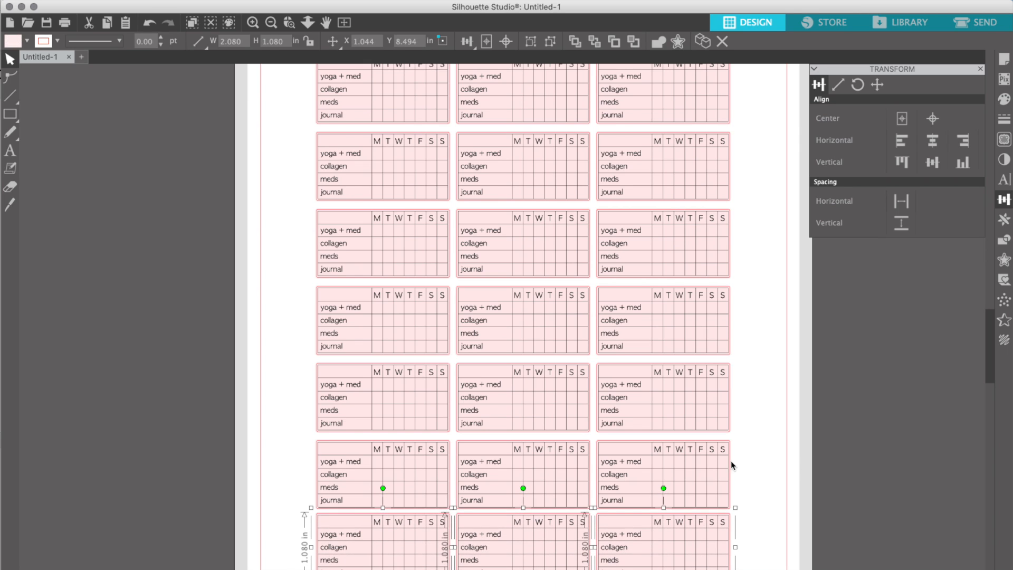
{"action": "key", "text": "Up"}
{"action": "key", "text": "Up"}
{"action": "key", "text": "Up"}
{"action": "key", "text": "Up"}
{"action": "key", "text": "Up"}
{"action": "key", "text": "Up"}
{"action": "key", "text": "Up"}
{"action": "key", "text": "Up"}
{"action": "key", "text": "Up"}
{"action": "key", "text": "Up"}
{"action": "key", "text": "Up"}
{"action": "key", "text": "Up"}
{"action": "key", "text": "Escape"}
Redistribute the stickers of the left, middle and right columns evenly in the vertical direction, one column at a time
{"action": "scroll", "coordinate": [522, 316], "scroll_direction": "up", "scroll_amount": 1}
{"action": "left_click_drag", "start_coordinate": [388, 568], "coordinate": [374, 138]}
{"action": "left_click", "coordinate": [902, 228]}
{"action": "left_click_drag", "start_coordinate": [534, 568], "coordinate": [534, 132]}
{"action": "left_click", "coordinate": [902, 226]}
{"action": "left_click_drag", "start_coordinate": [681, 566], "coordinate": [688, 117]}
{"action": "left_click", "coordinate": [904, 227]}
{"action": "left_click", "coordinate": [768, 294]}
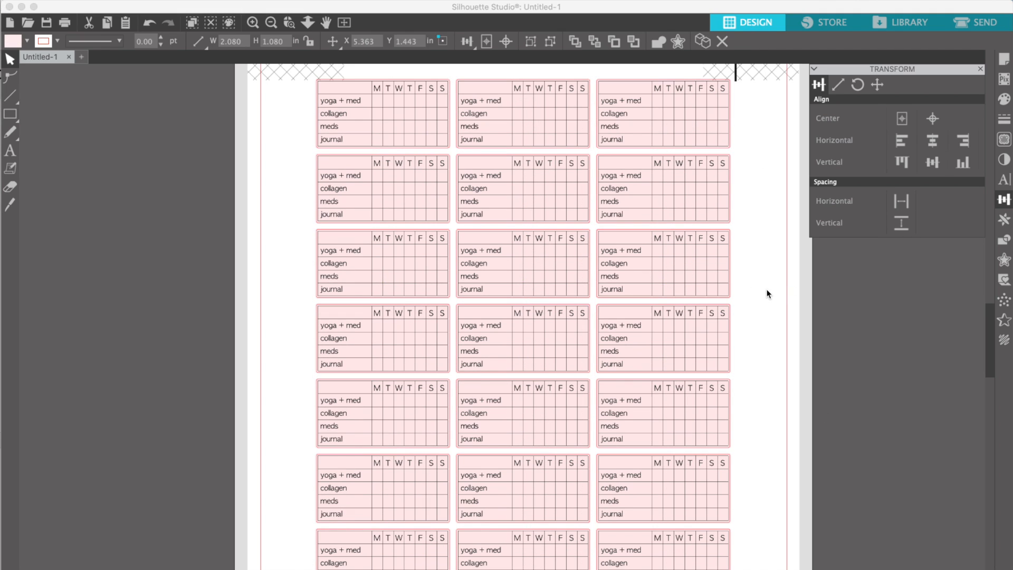
Print one copy of the sticker page on Photo Glossy Paper at Best quality
{"action": "scroll", "coordinate": [767, 294], "scroll_direction": "up", "scroll_amount": 1}
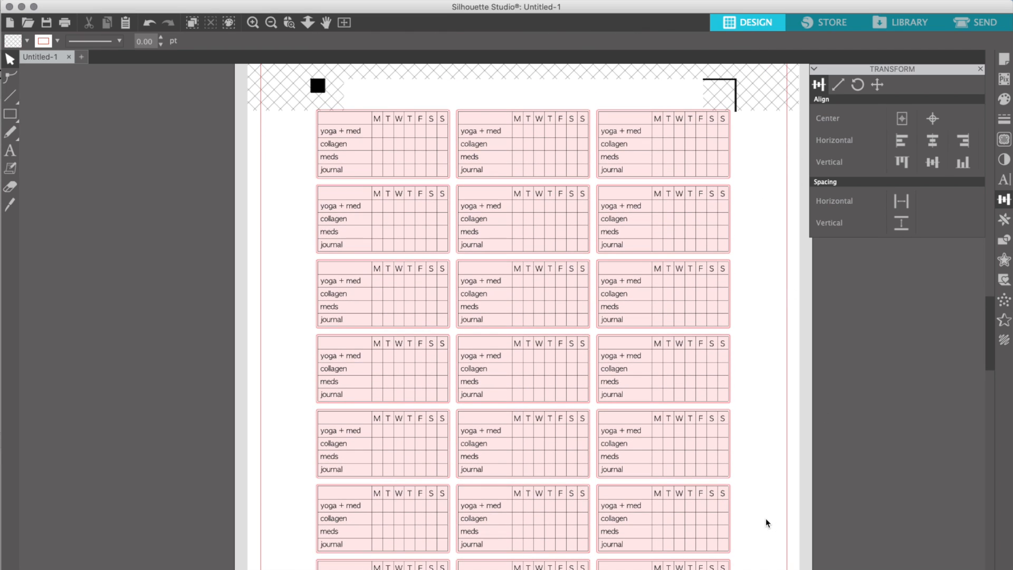
{"action": "scroll", "coordinate": [764, 519], "scroll_direction": "down", "scroll_amount": 1}
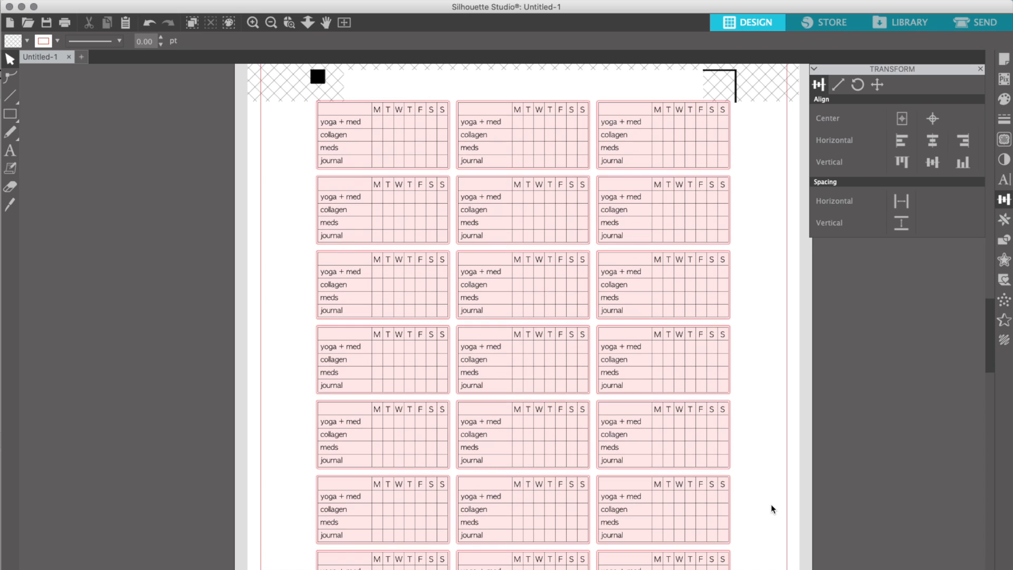
{"action": "left_click", "coordinate": [65, 22]}
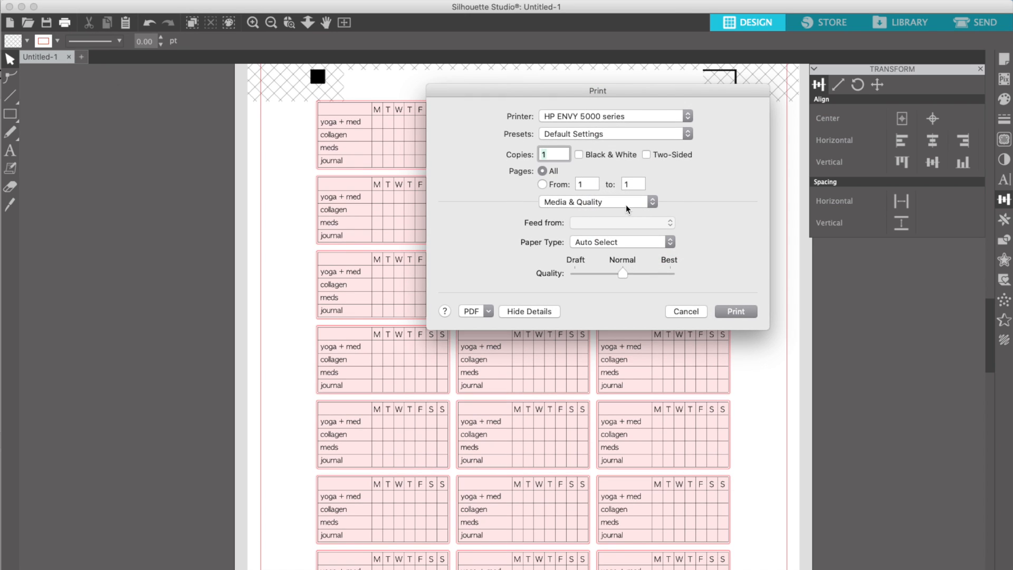
{"action": "left_click", "coordinate": [626, 206]}
{"action": "left_click", "coordinate": [712, 204]}
{"action": "left_click", "coordinate": [630, 241]}
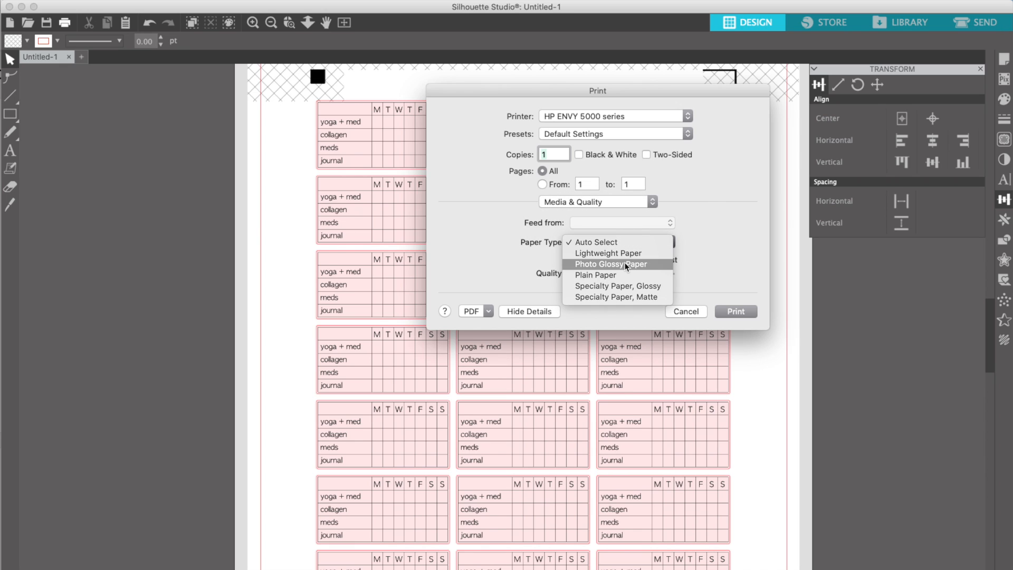
{"action": "left_click", "coordinate": [625, 263]}
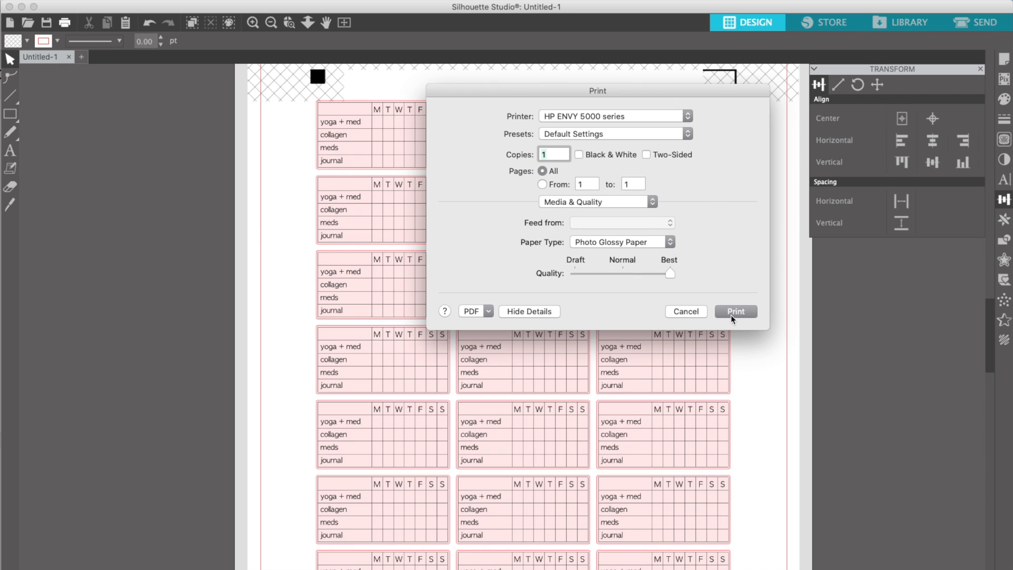
{"action": "left_click", "coordinate": [736, 312]}
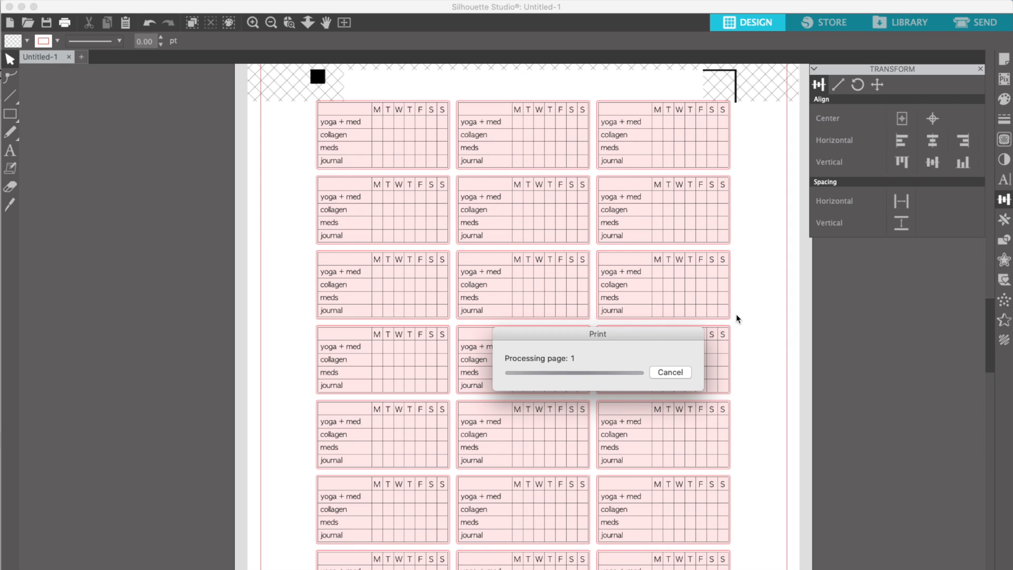